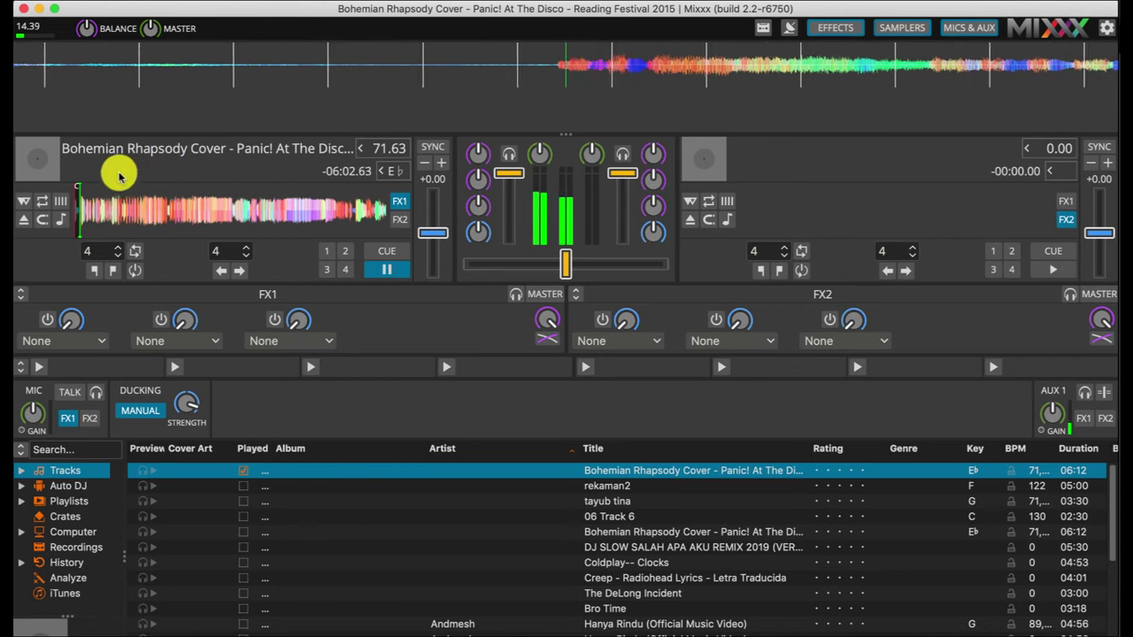
Raise the system volume while the Bohemian Rhapsody Cover plays on deck 1
key("XF86AudioRaiseVolume")
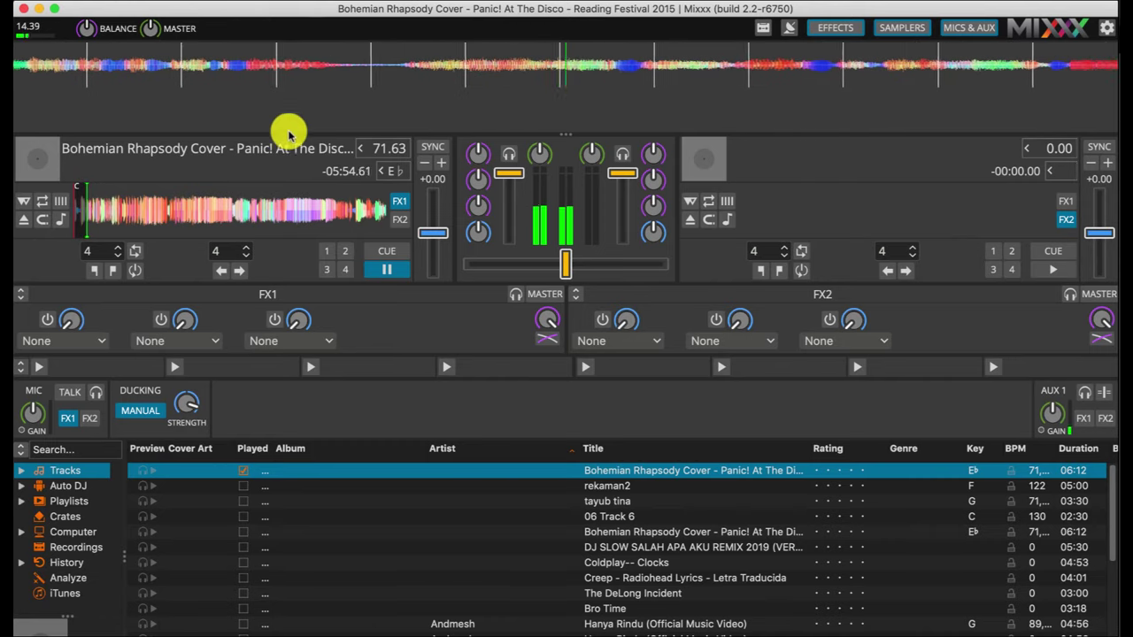
Restore the full deck and mixer layout, then pause deck 1 at -05:43.41
key("space")
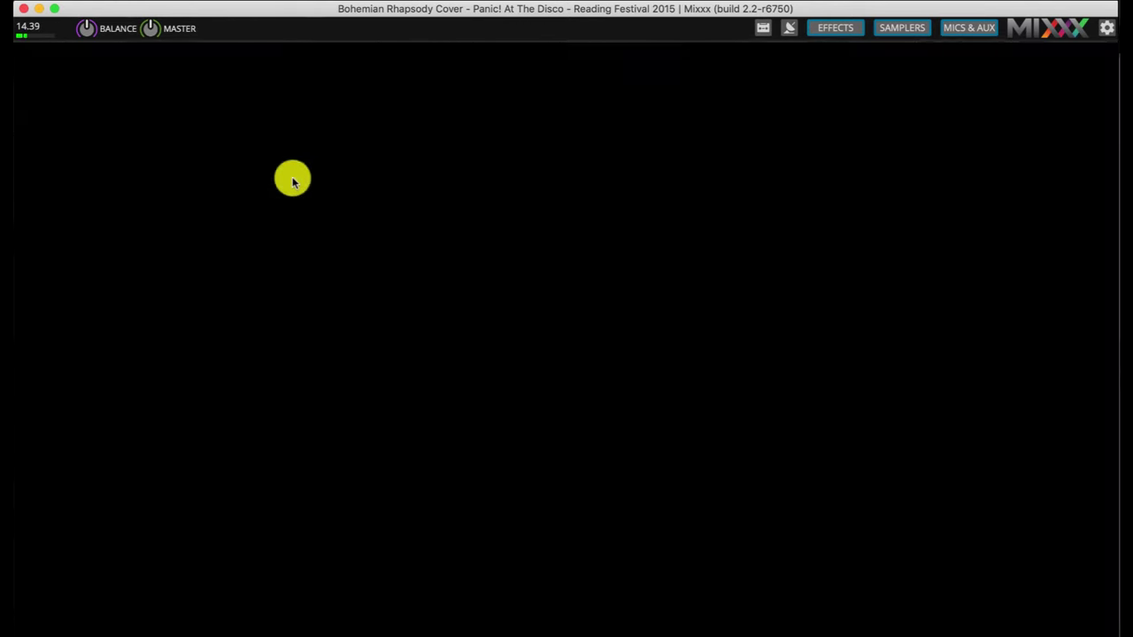
key("space")
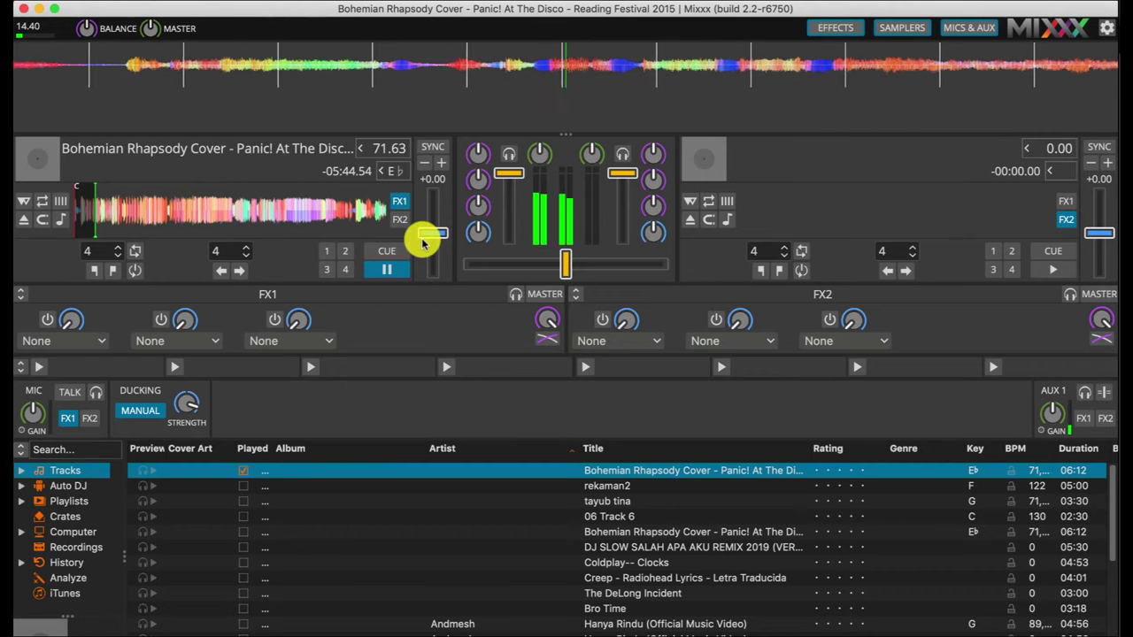
left_click(387, 270)
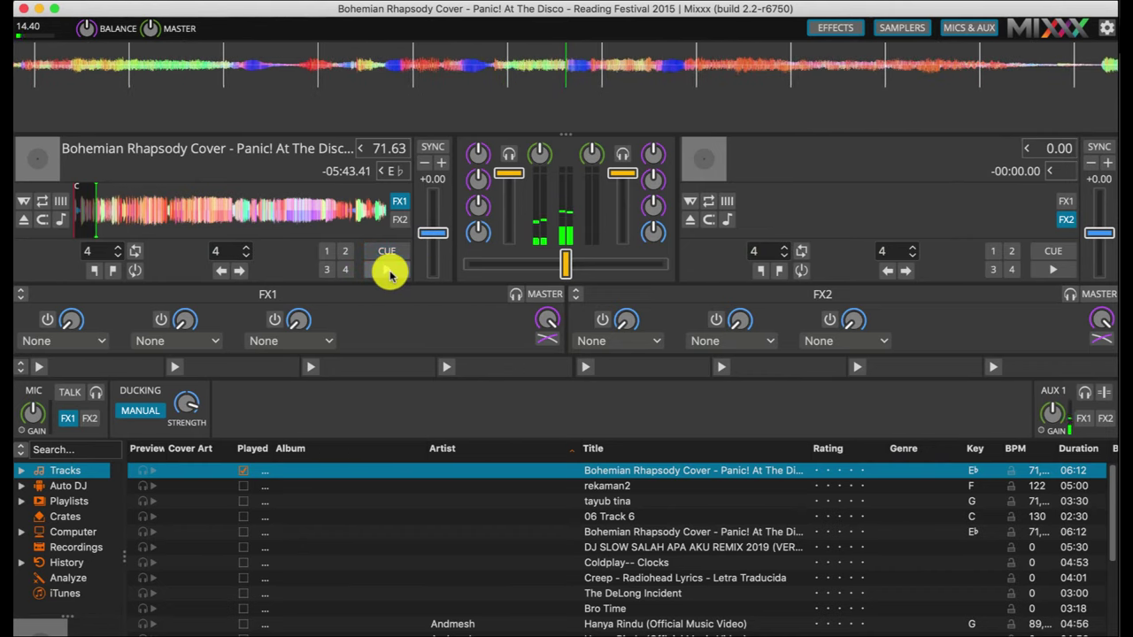
left_click(78, 3)
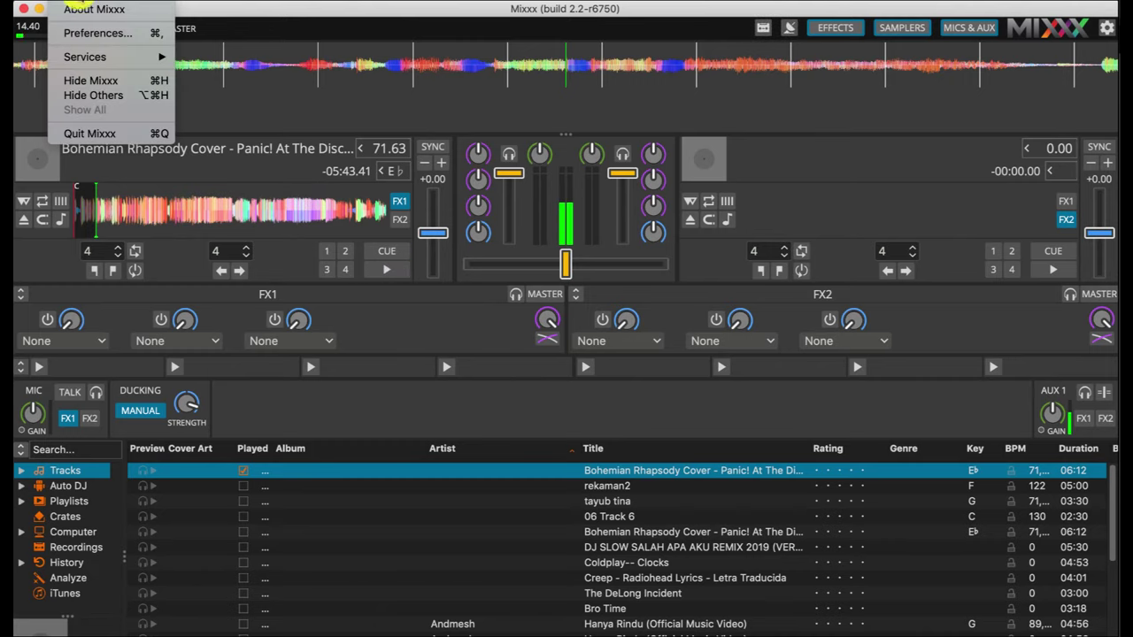
left_click(91, 35)
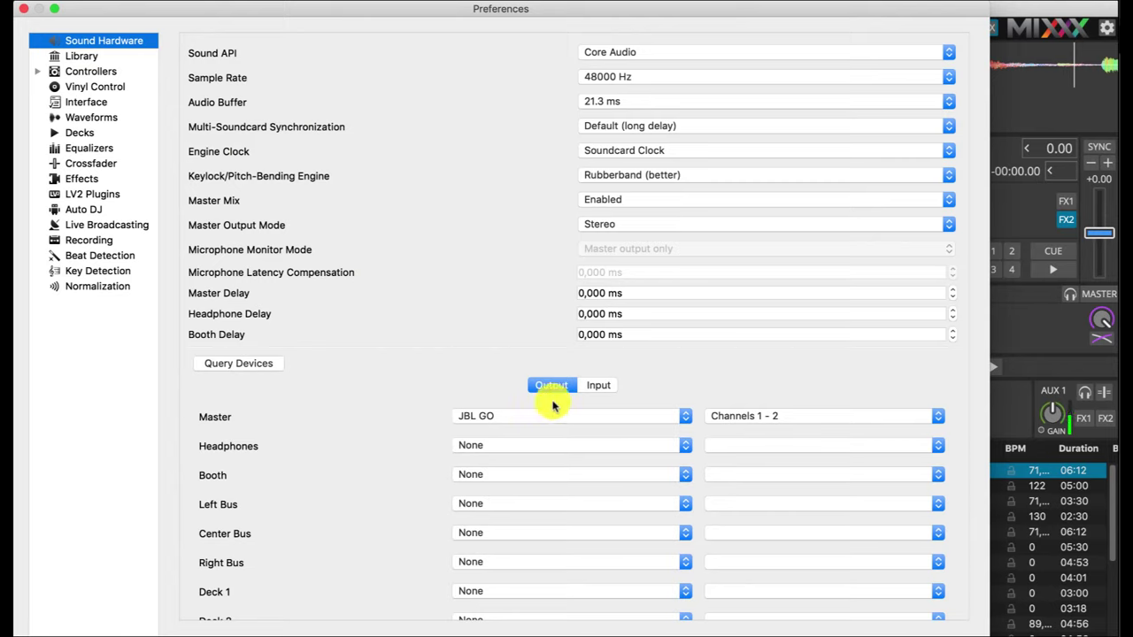
left_click(596, 388)
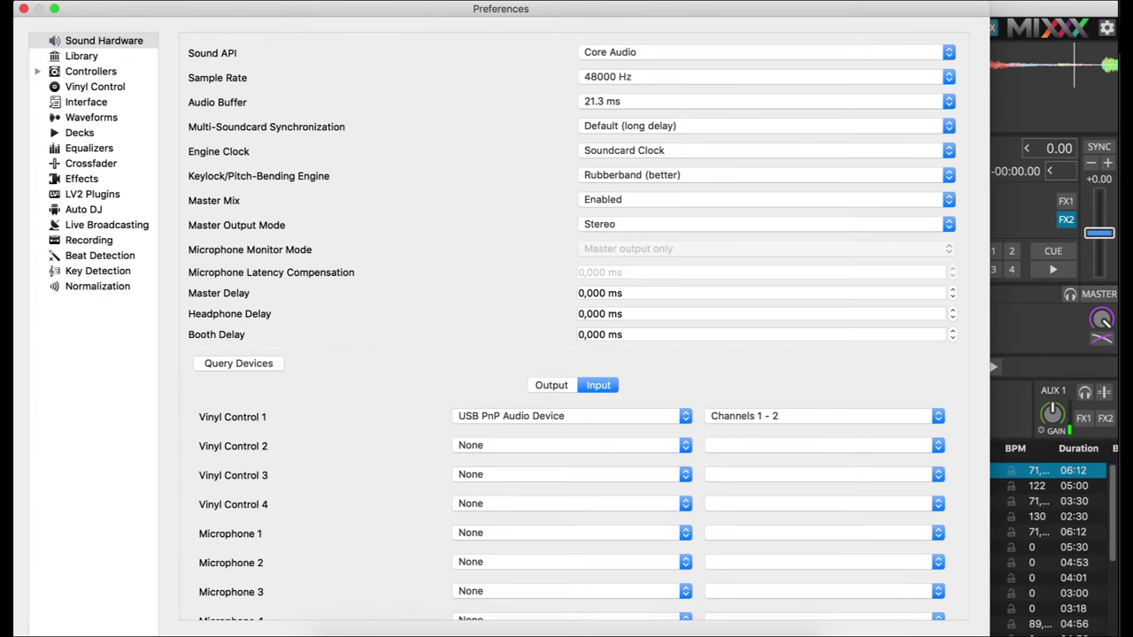
key("Escape")
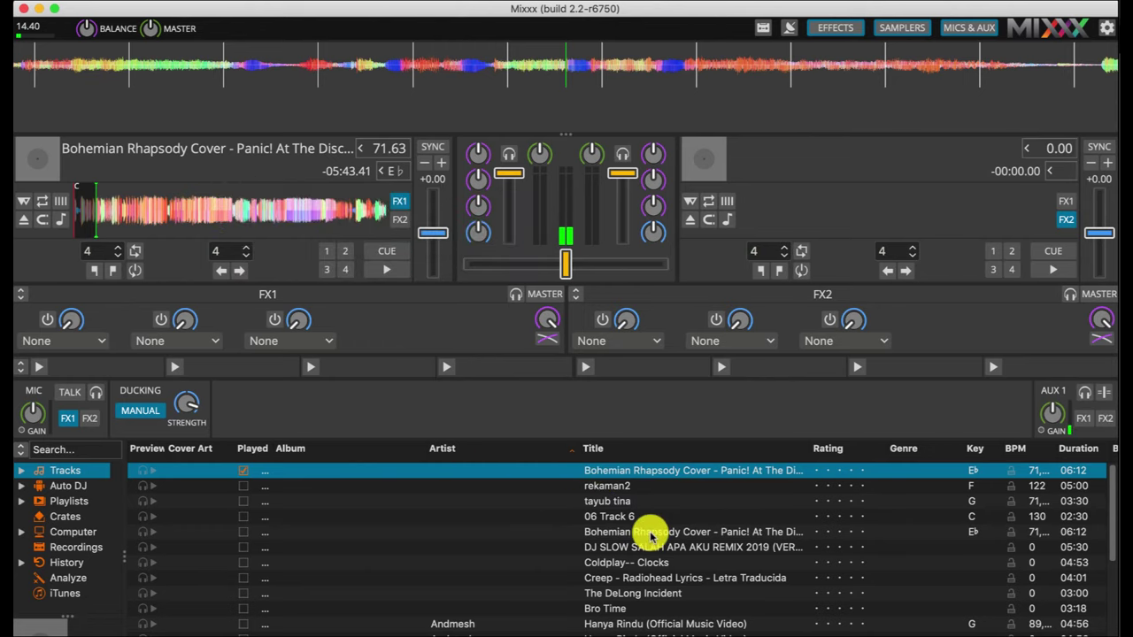
Load Hanya Rindu (Official Music Video) onto deck 2 and resume the Bohemian Rhapsody Cover on deck 1
scroll(639, 566, "down", 4)
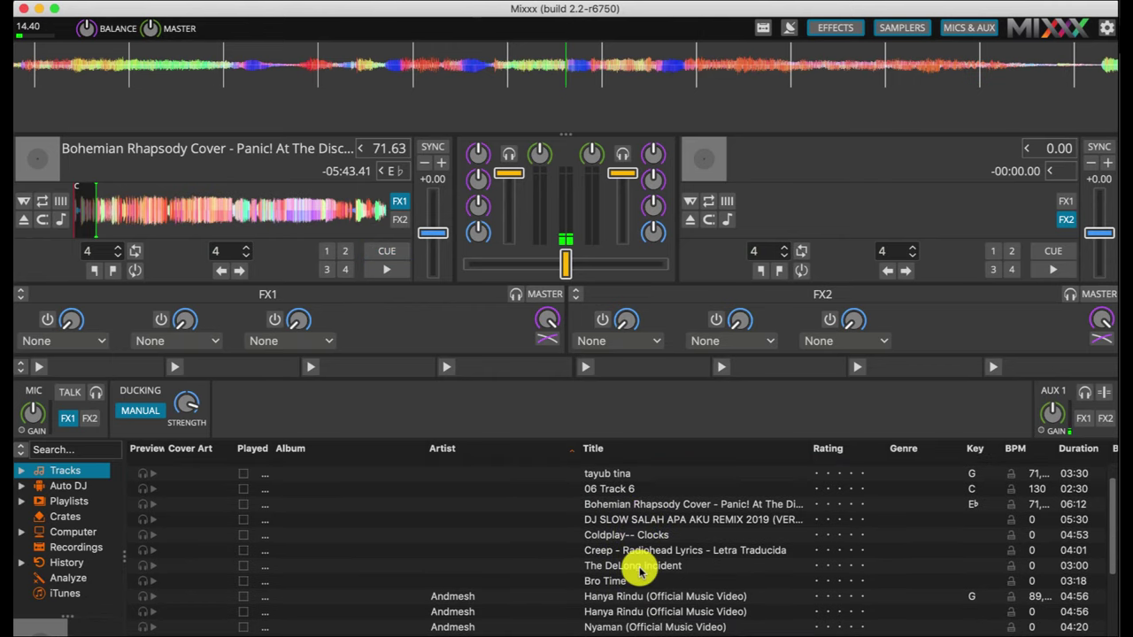
scroll(639, 571, "down", 1)
left_click(633, 553)
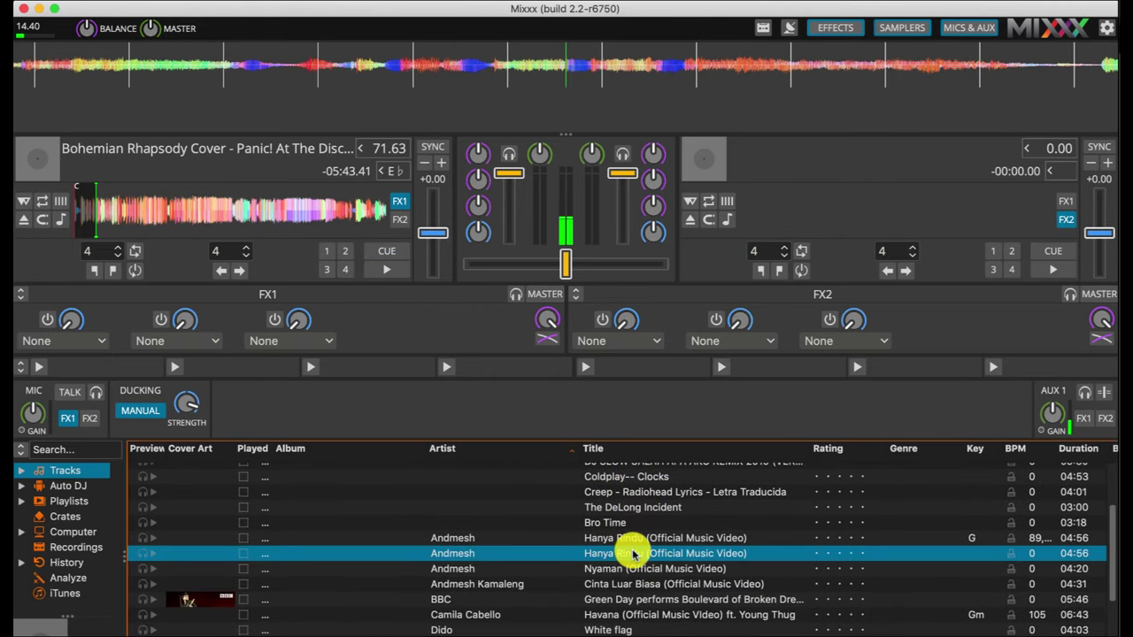
left_click_drag(634, 554, 852, 182)
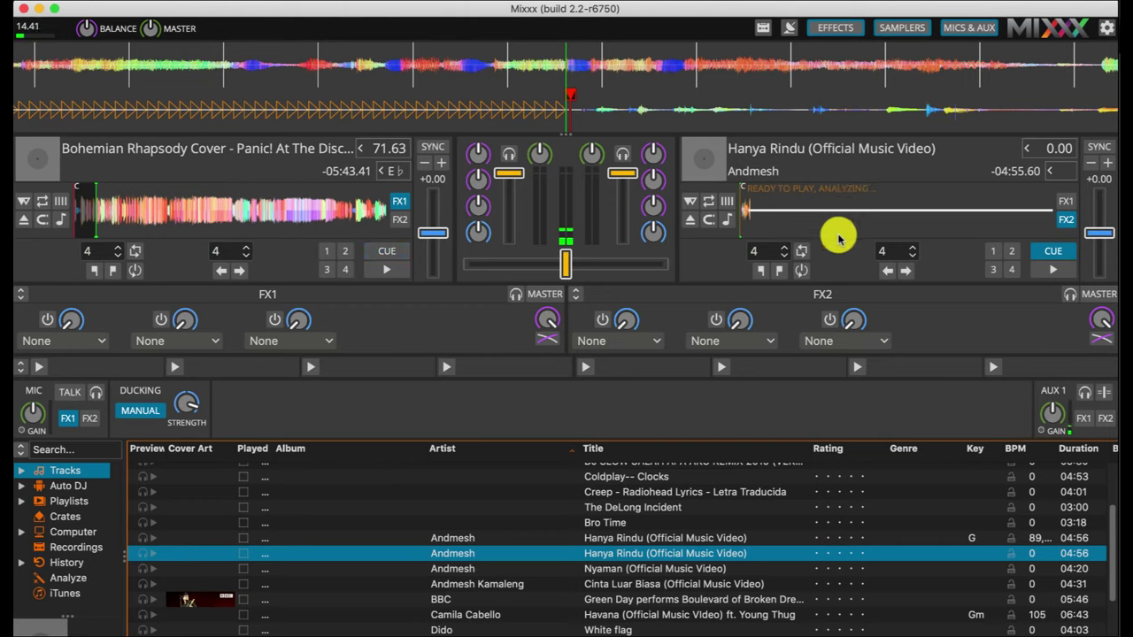
left_click(386, 271)
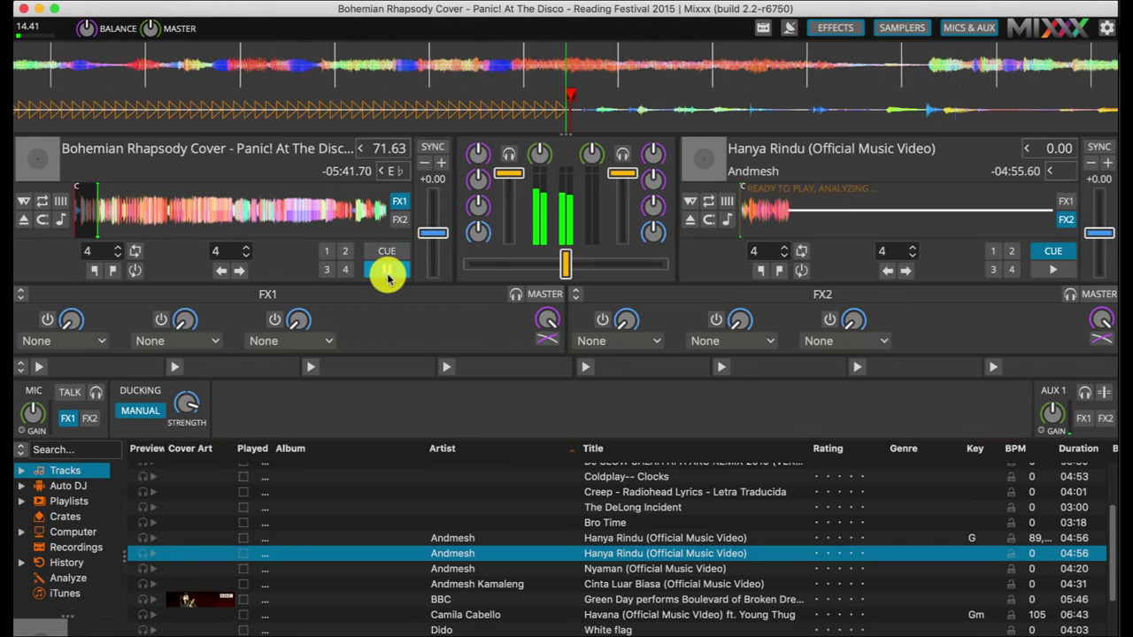
Raise the system volume, start Hanya Rindu on deck 2 and skip ahead in it
key("XF86AudioRaiseVolume")
key("XF86AudioRaiseVolume")
key("XF86AudioRaiseVolume")
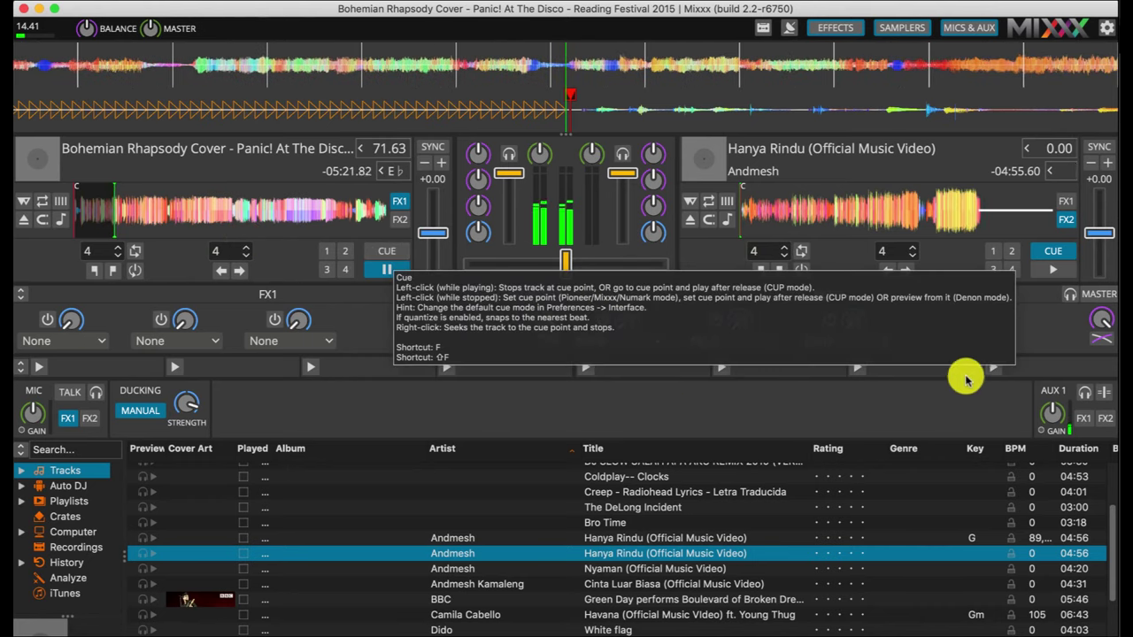
left_click(1053, 270)
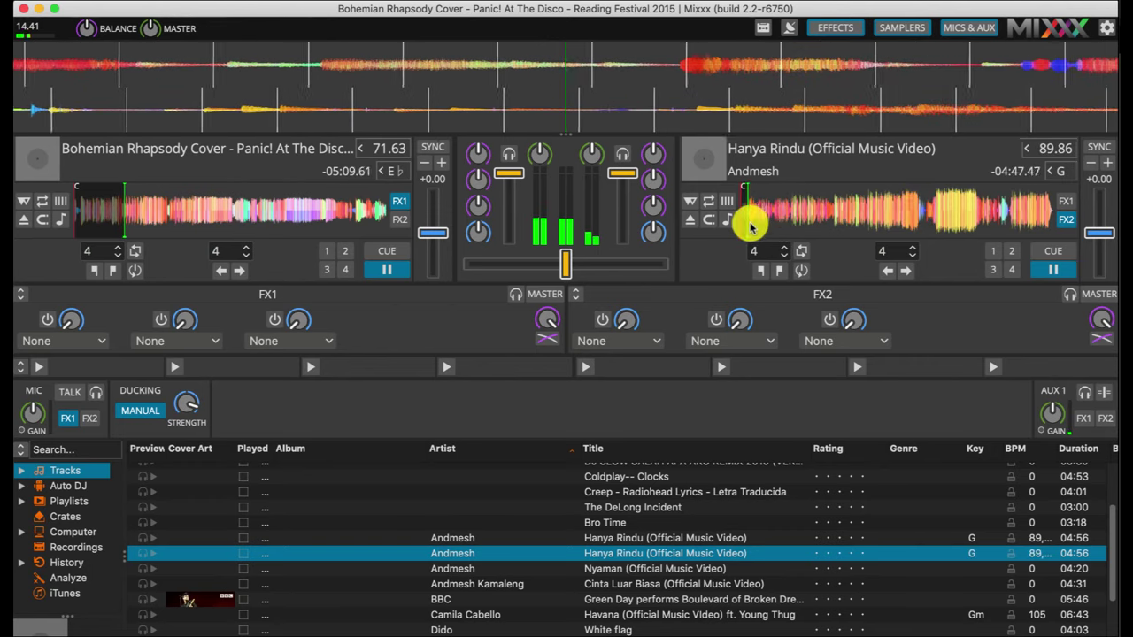
left_click(823, 217)
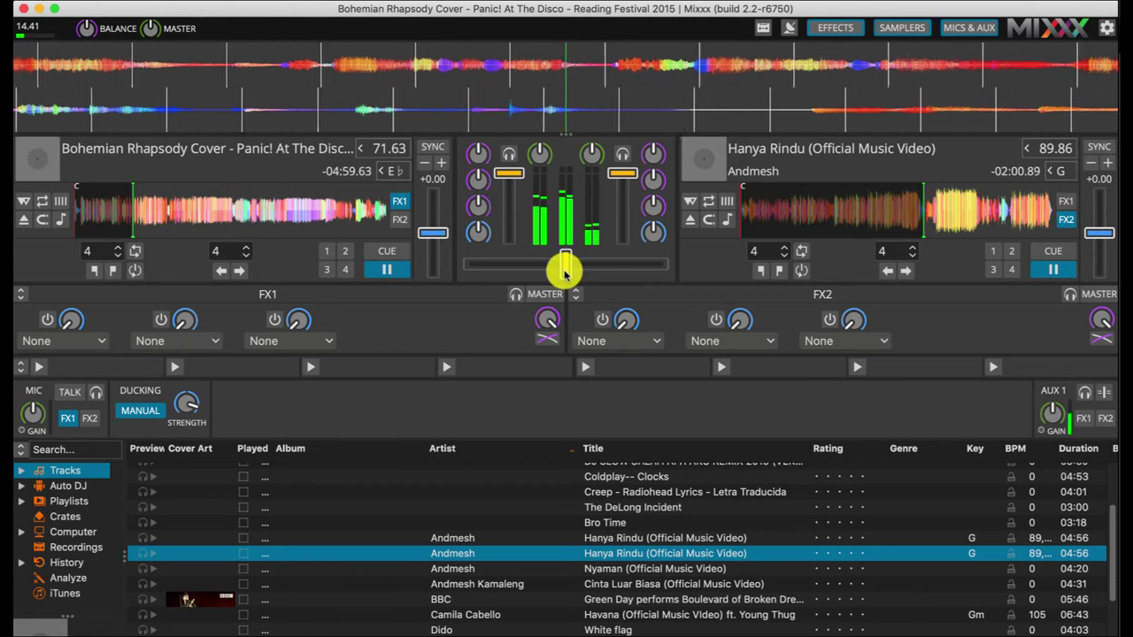
Move the crossfader fully to deck 2 and stop deck 1 at -04:19.42
left_click_drag(566, 270, 478, 262)
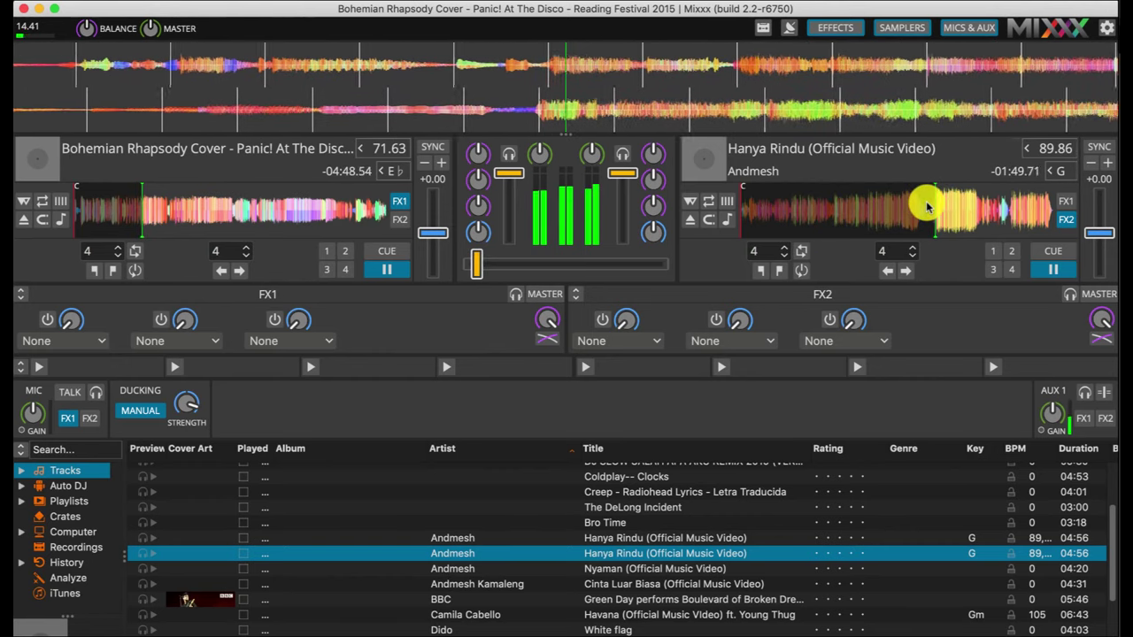
key("g")
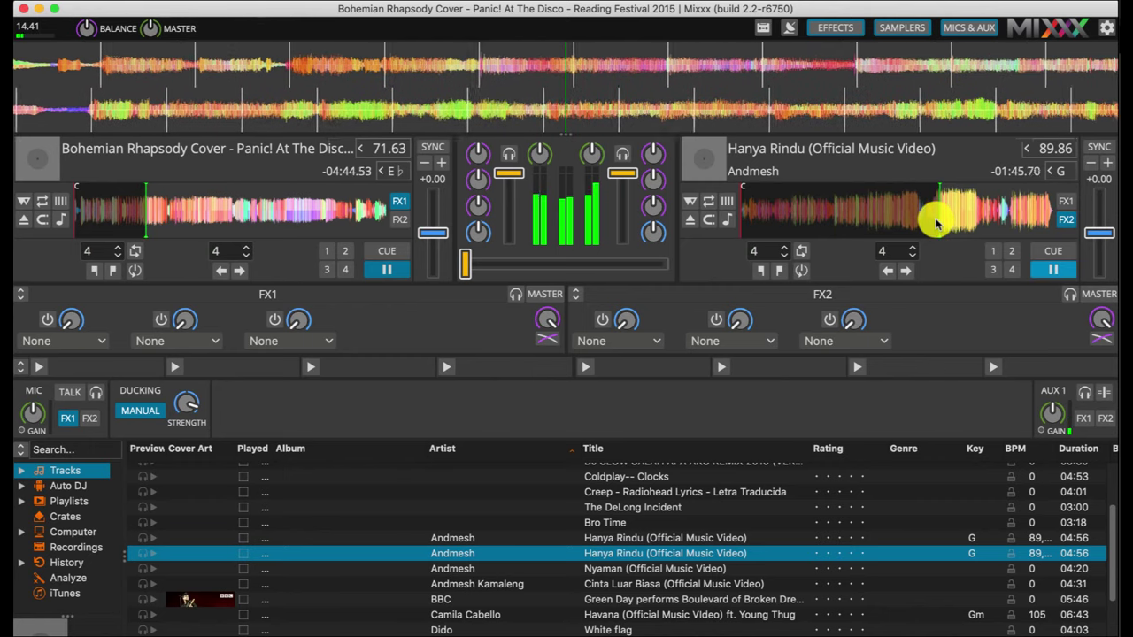
key("l")
left_click_drag(467, 265, 677, 271)
key("l")
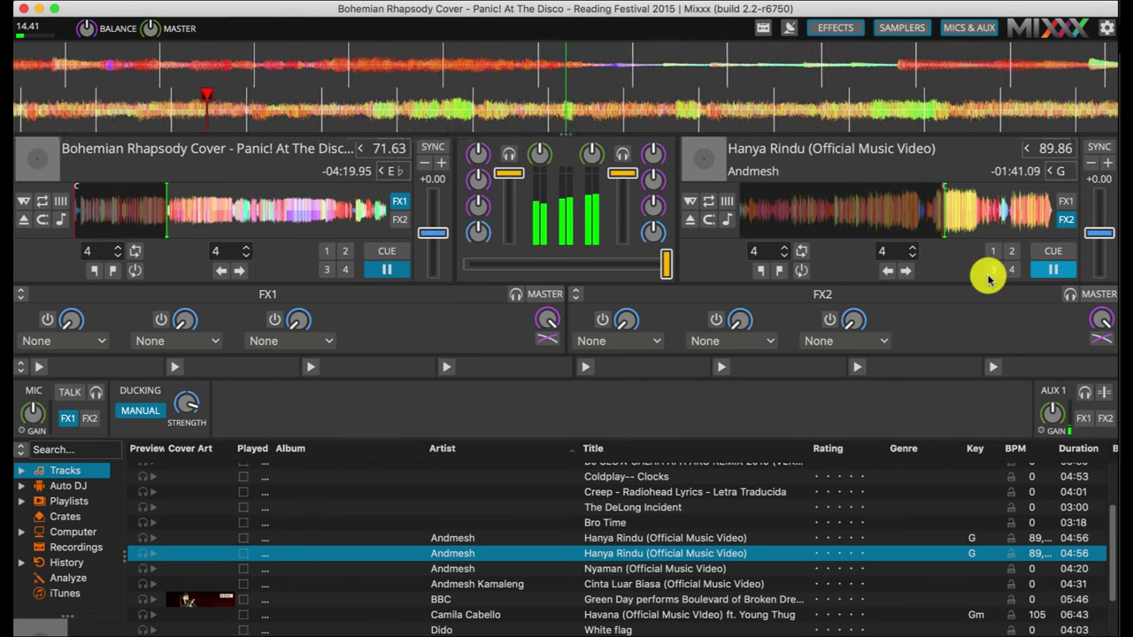
key("d")
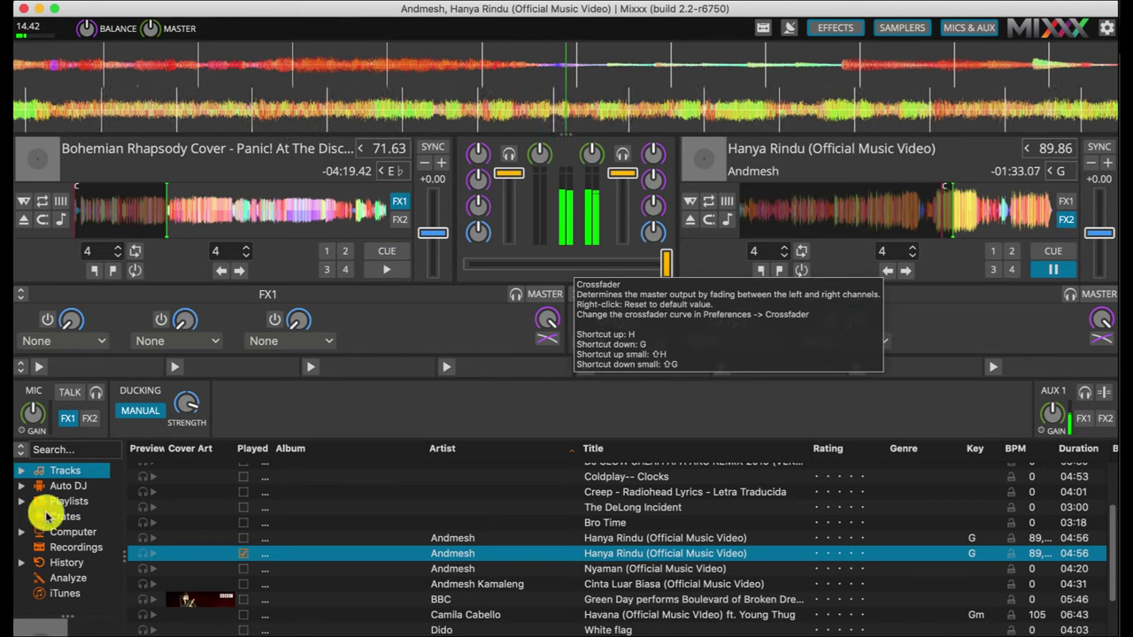
In Auto DJ, add random tracks until eight are queued, White flag through rekaman2
left_click(66, 485)
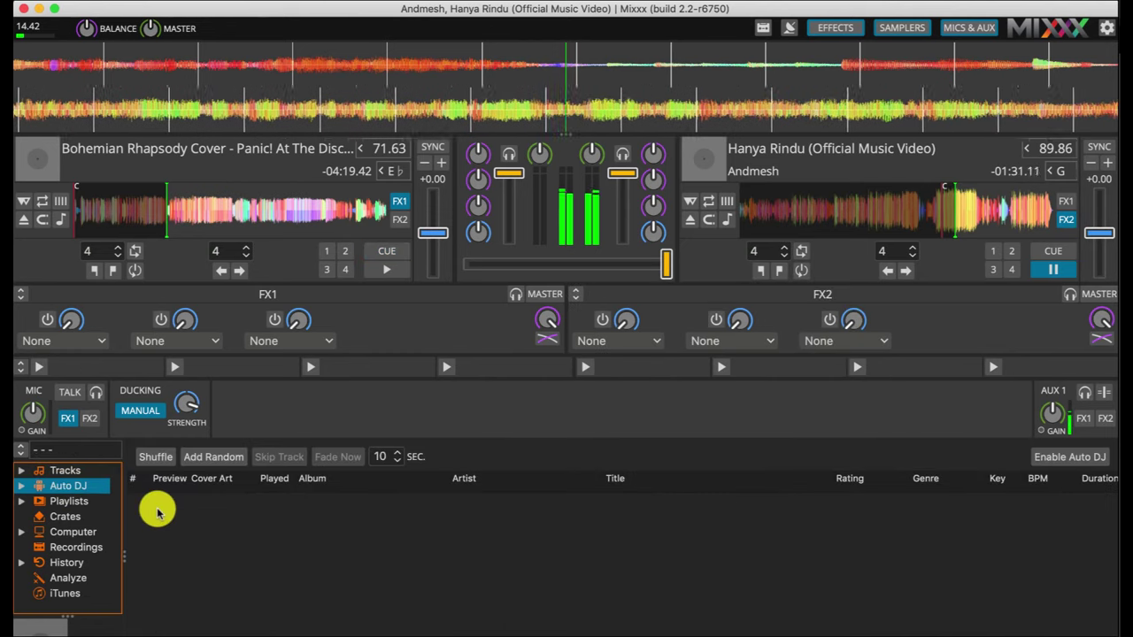
left_click(202, 458)
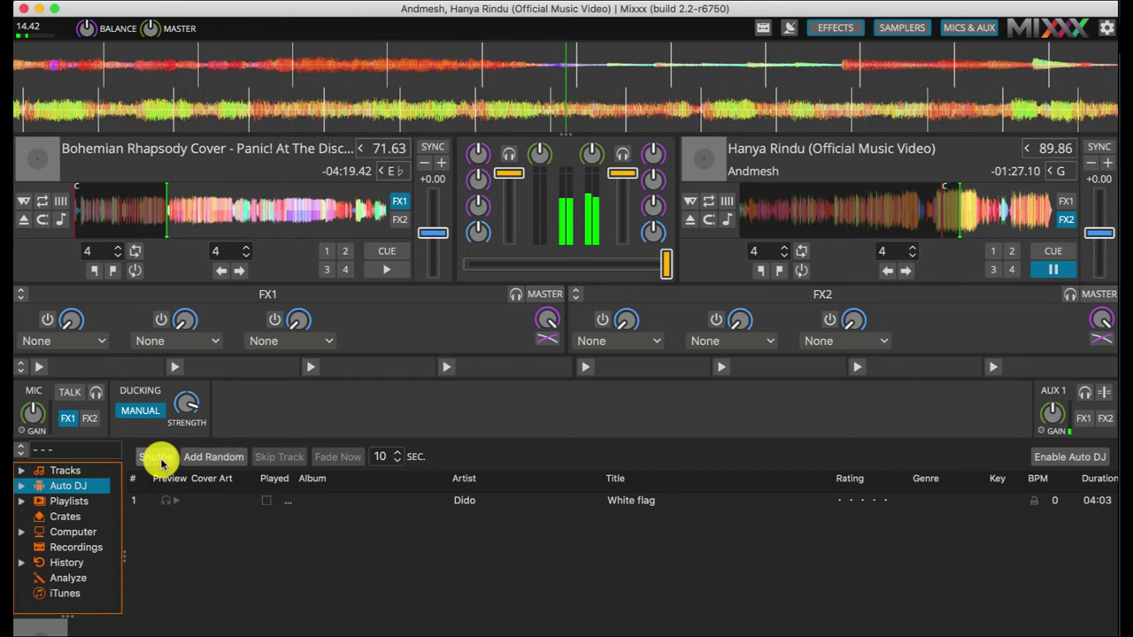
left_click(213, 460)
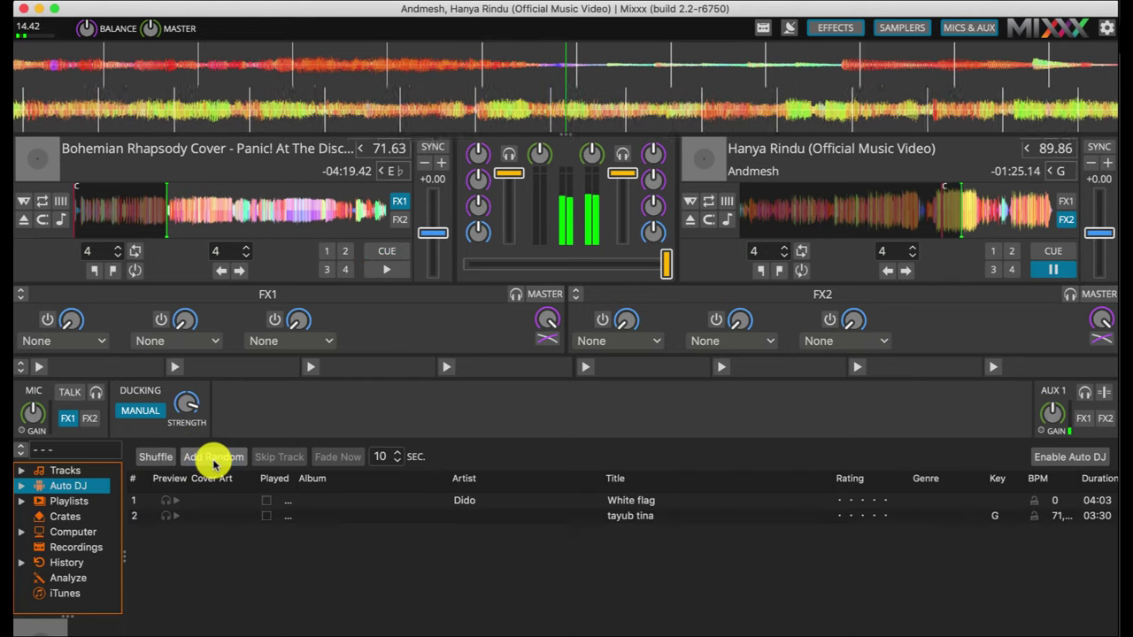
left_click(213, 458)
left_click(214, 458)
left_click(213, 458)
left_click(213, 459)
left_click(213, 458)
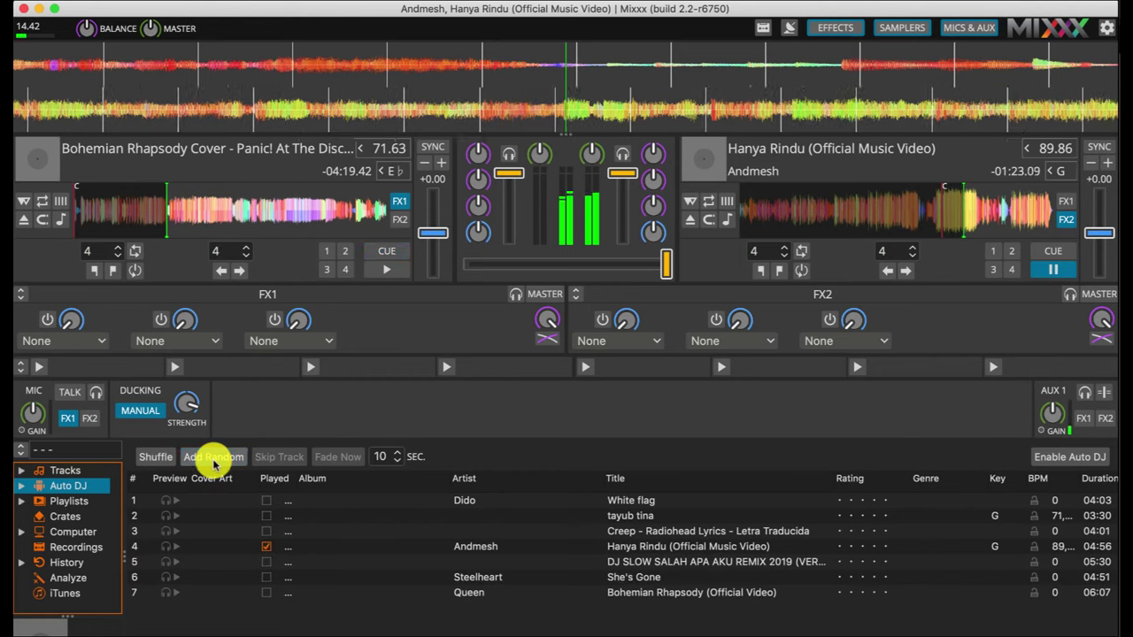
left_click(213, 460)
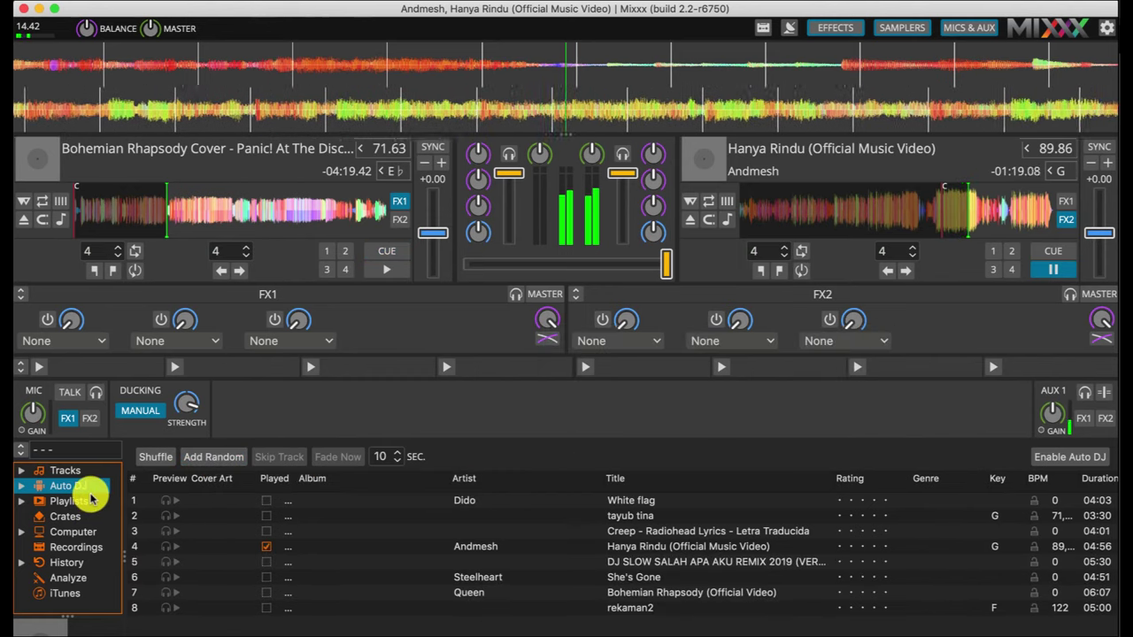
Enable Auto DJ, mark five queued tracks played, and jump Hanya Rindu near its end
left_click(1069, 459)
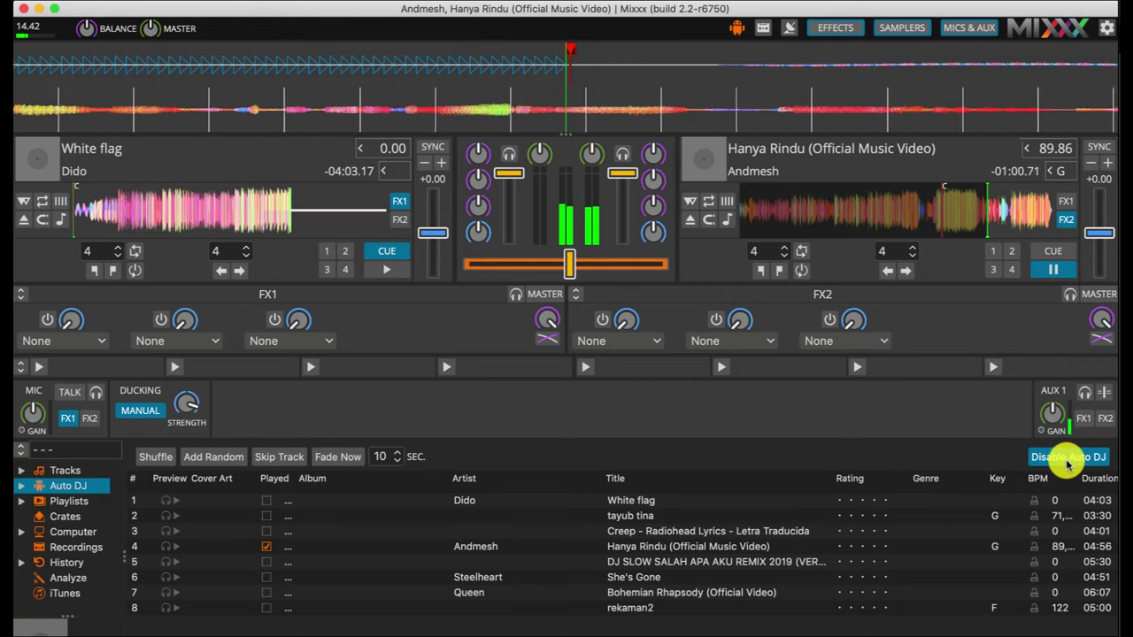
left_click(268, 509)
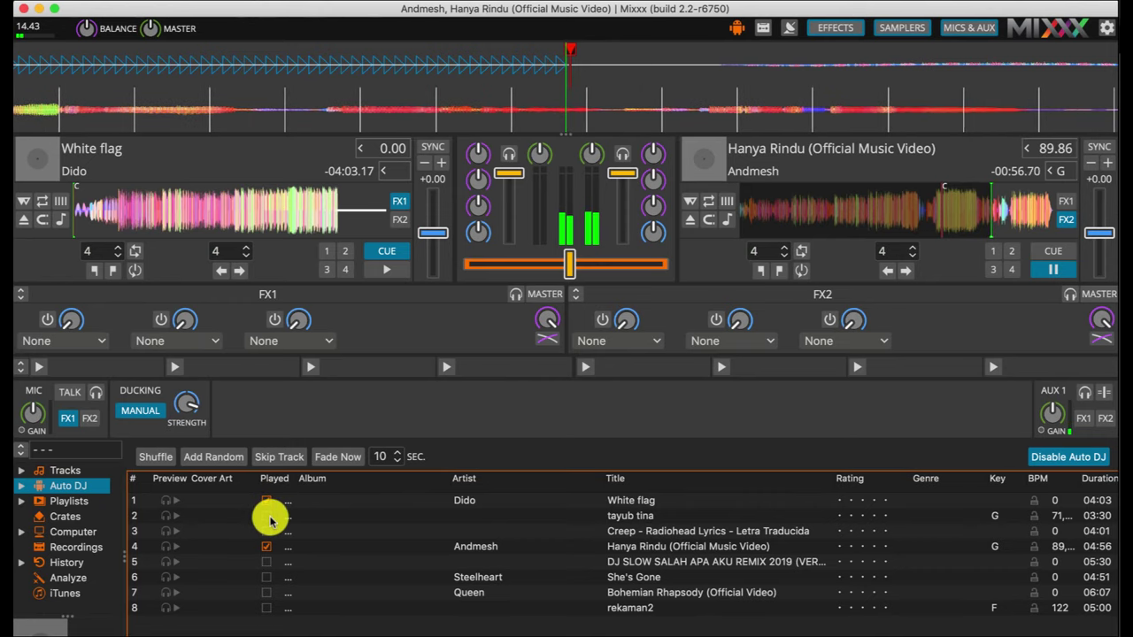
left_click(267, 516)
left_click(267, 531)
left_click(266, 562)
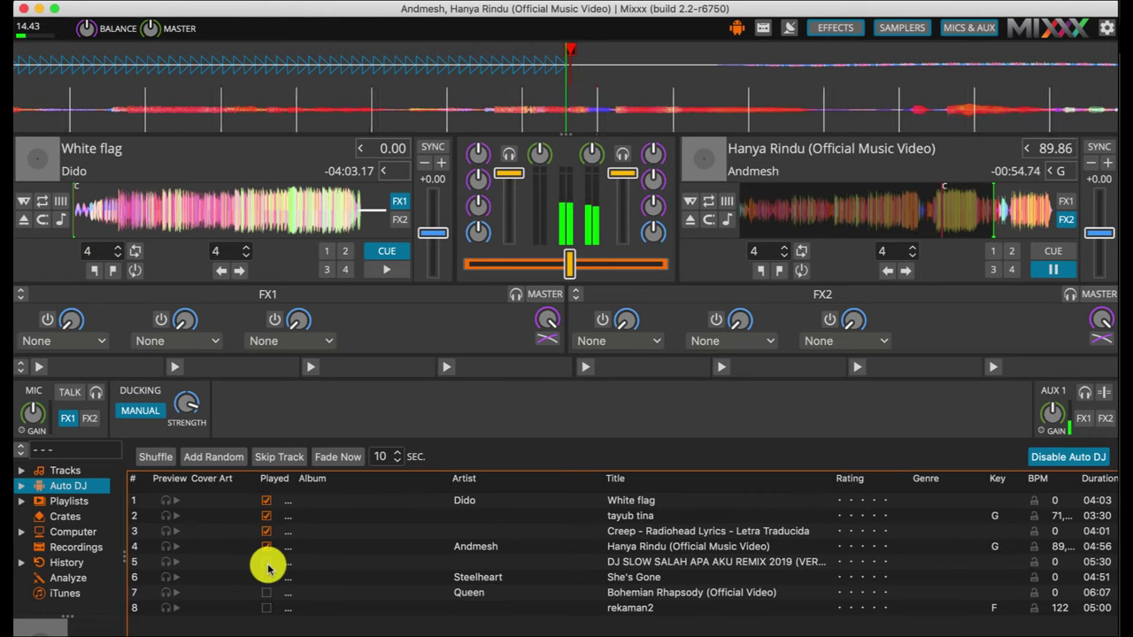
left_click(268, 581)
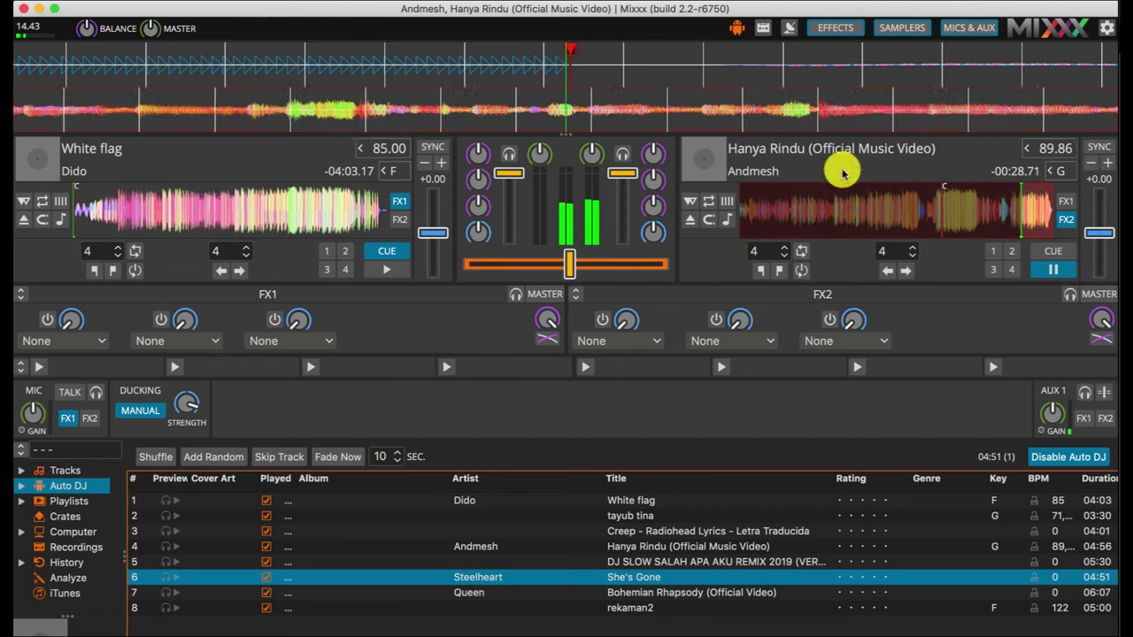
left_click(1039, 213)
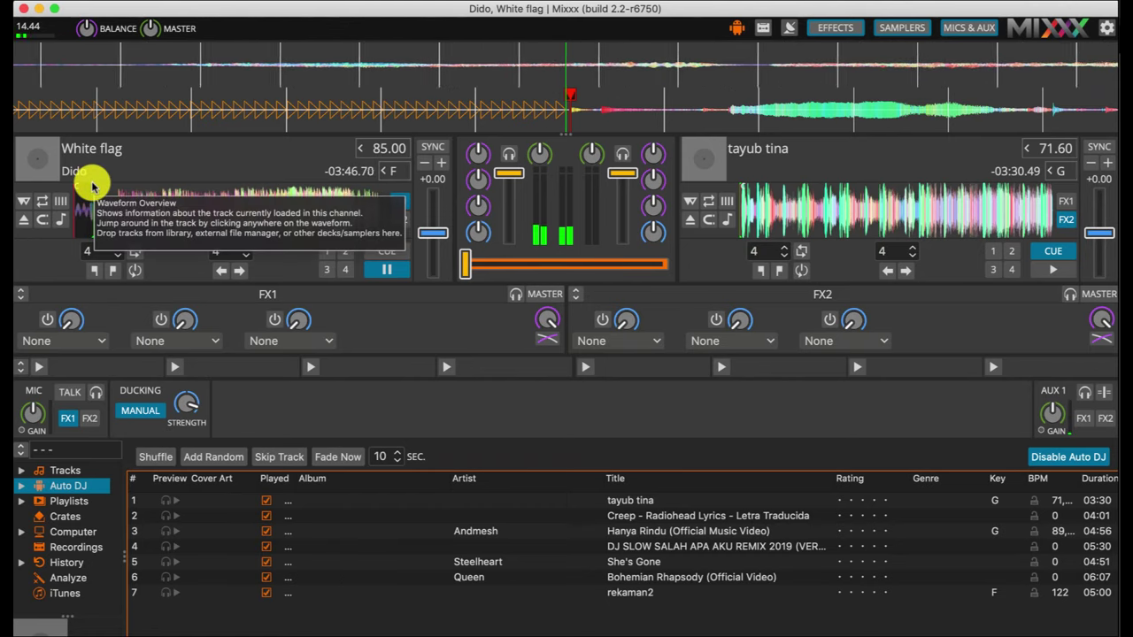
Skip further into White flag on deck 1 and raise the system volume
left_click(108, 211)
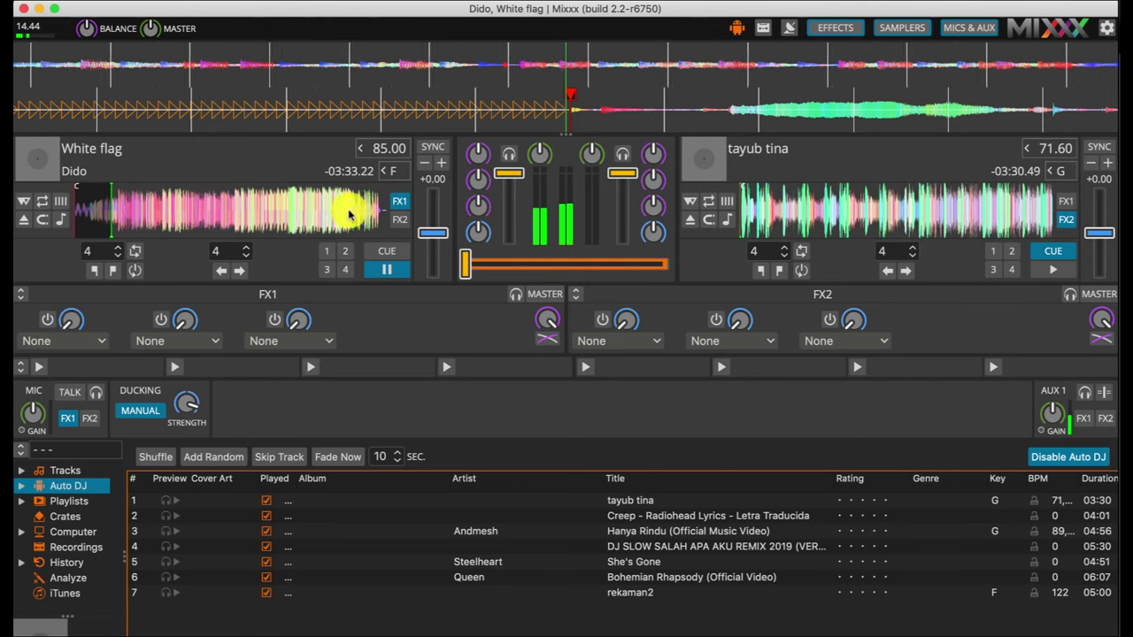
left_click(371, 213)
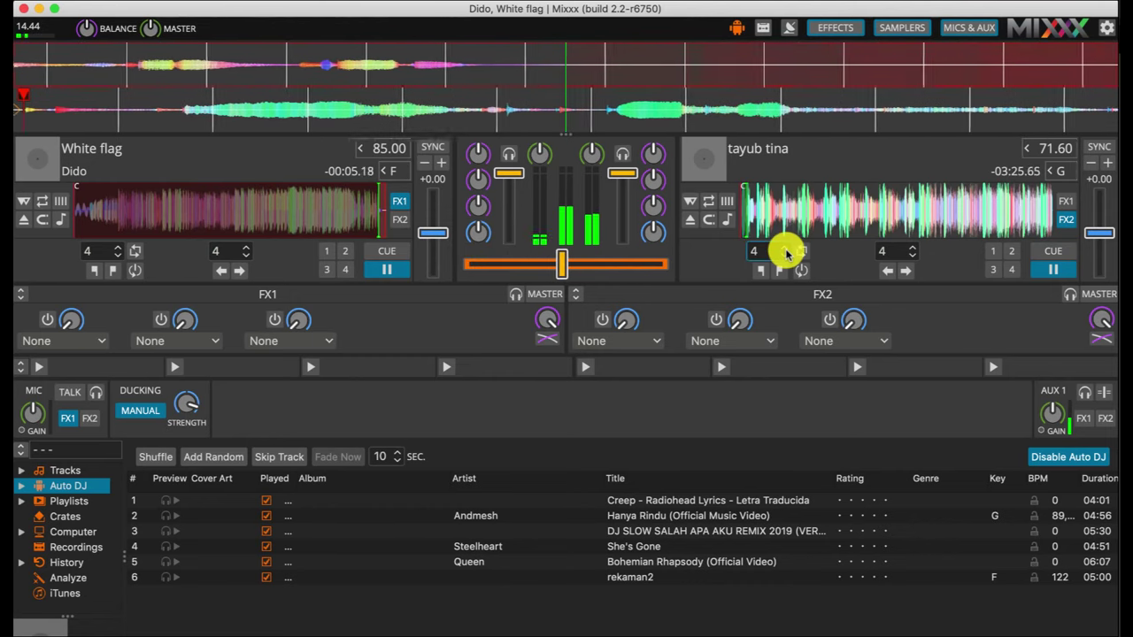
key("XF86AudioRaiseVolume")
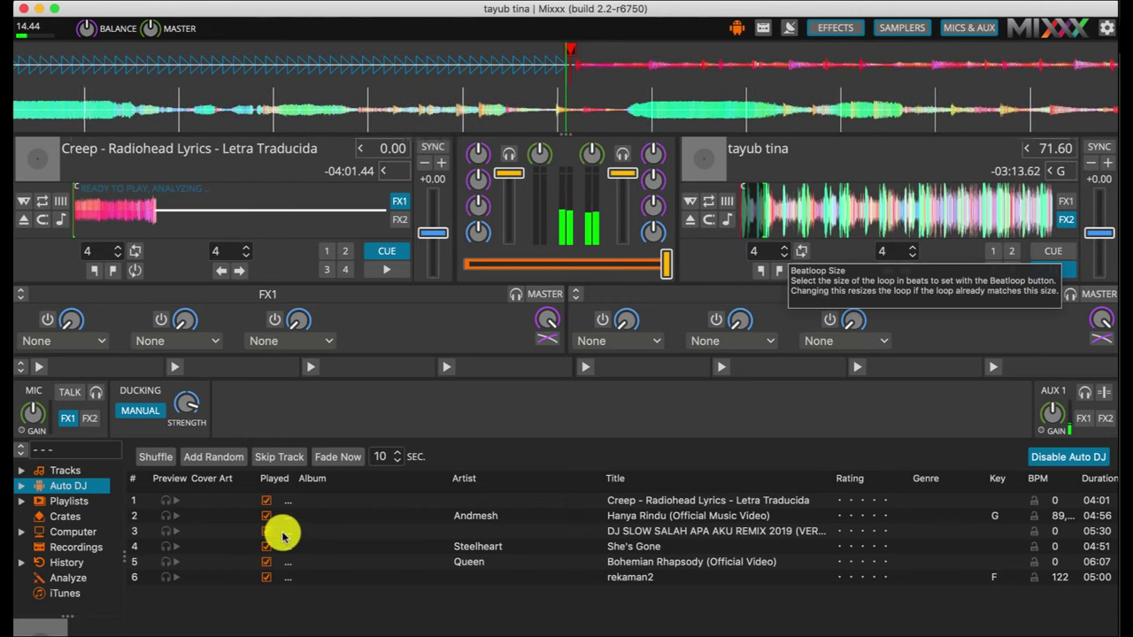
Switch the library to Tracks, stop tayub tina on deck 2 at -02:45.37, and minimise Mixxx
key("shift+Tab")
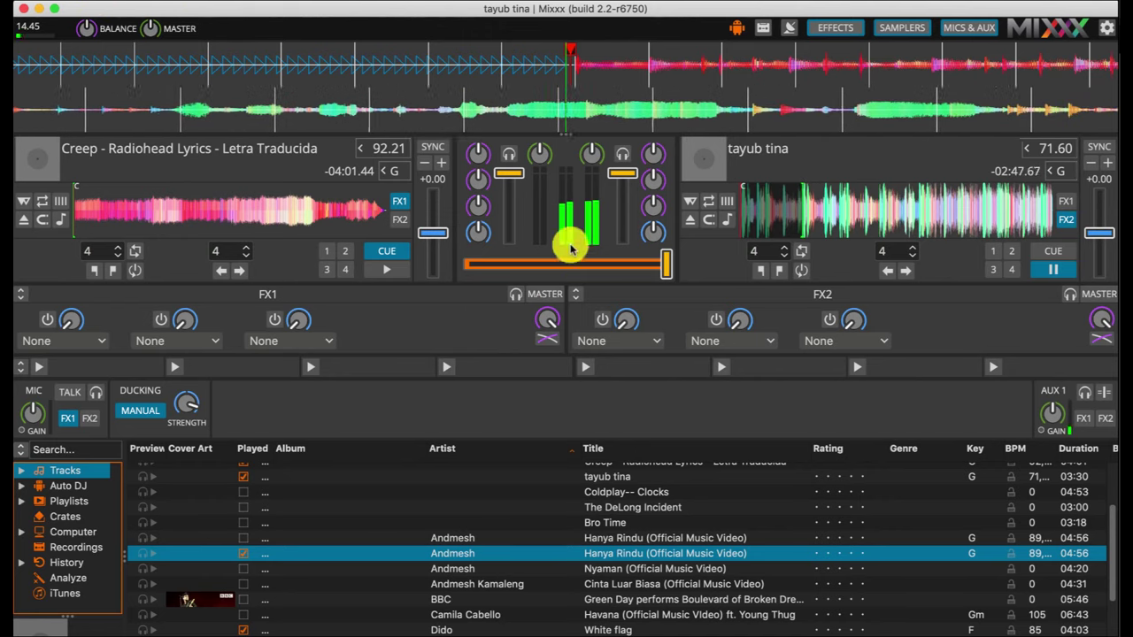
left_click(1053, 269)
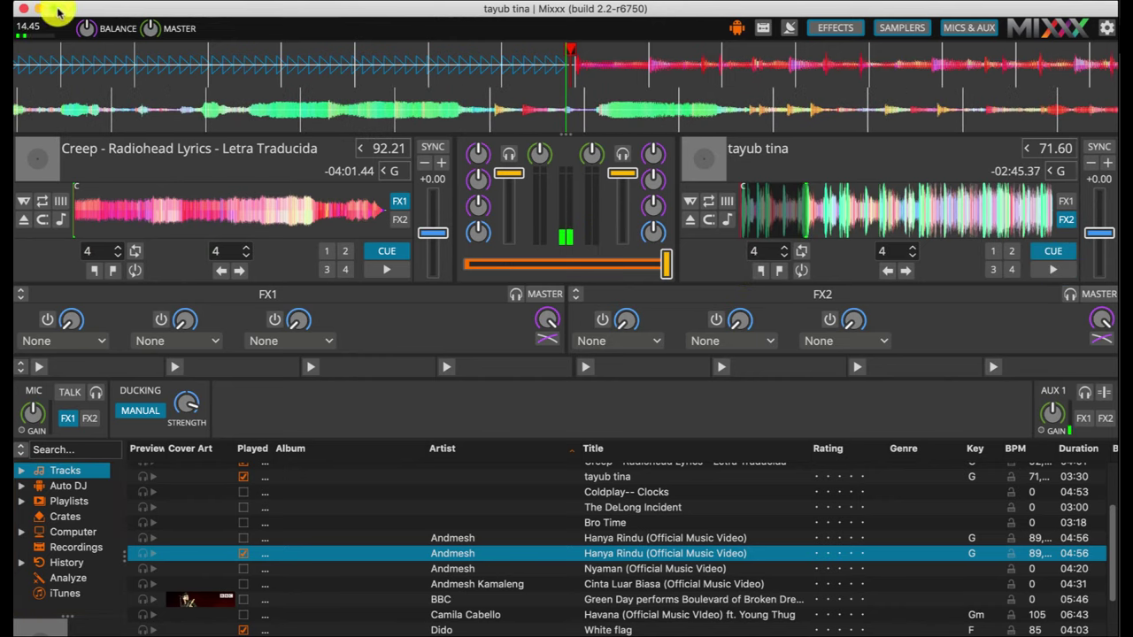
left_click(25, 9)
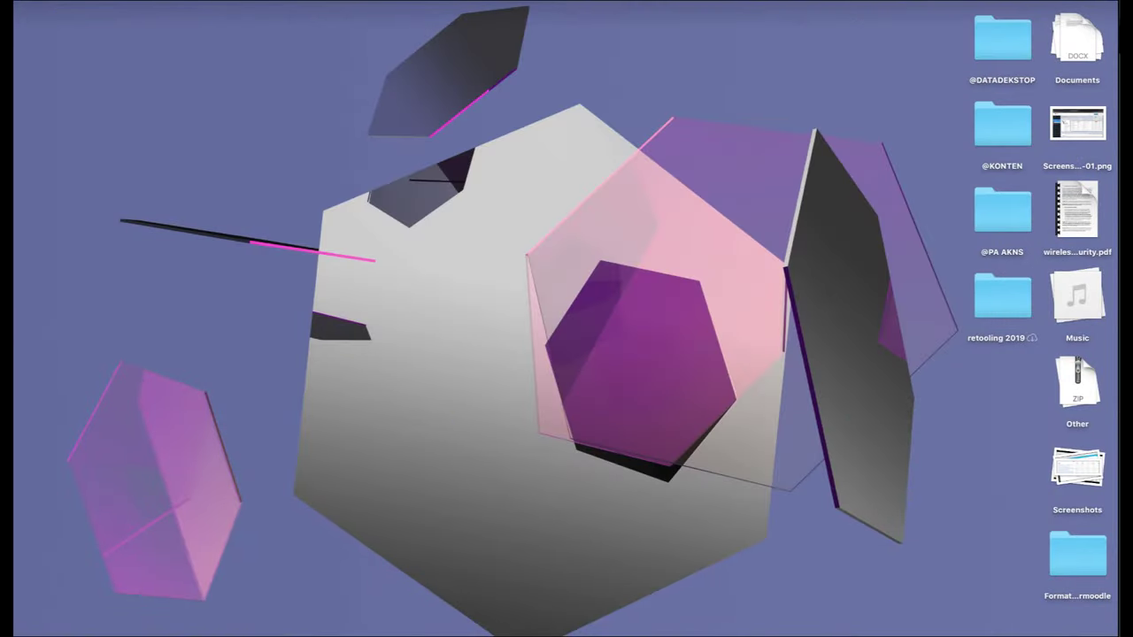
Bring the Caster.fm browser forward and go from the Free Plan details to its Register page
left_click(564, 633)
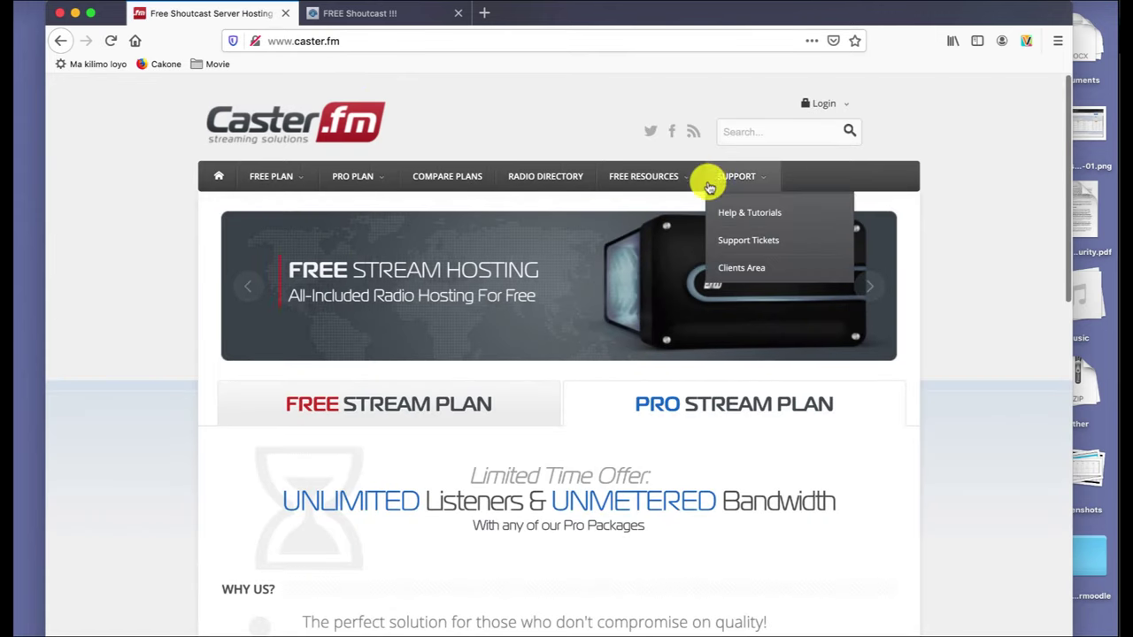
mouse_move(285, 186)
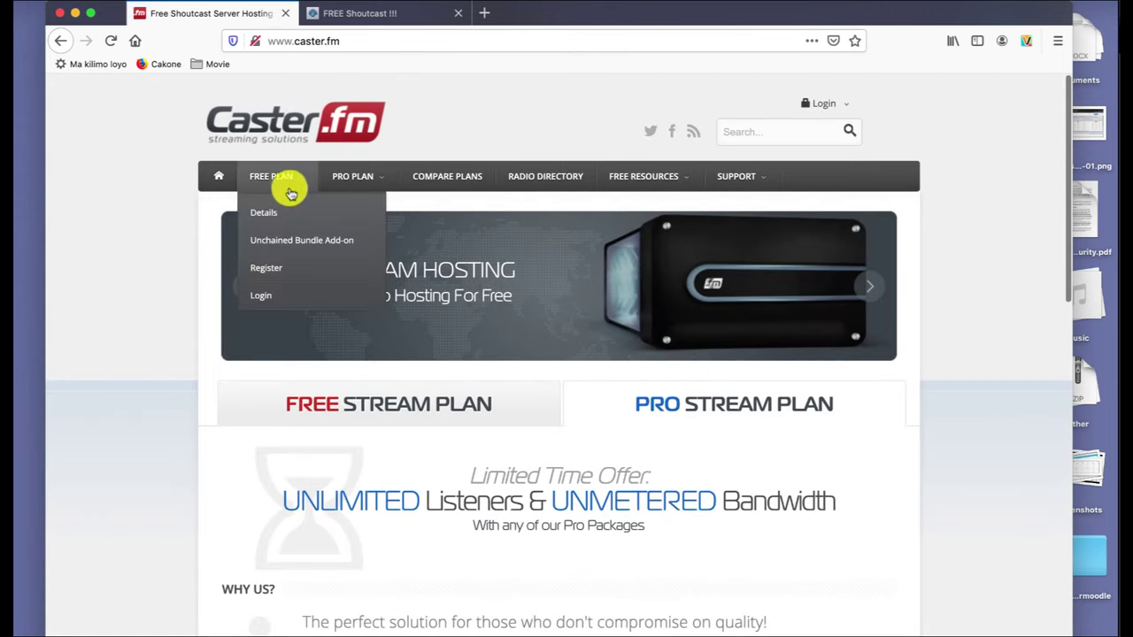
mouse_move(391, 179)
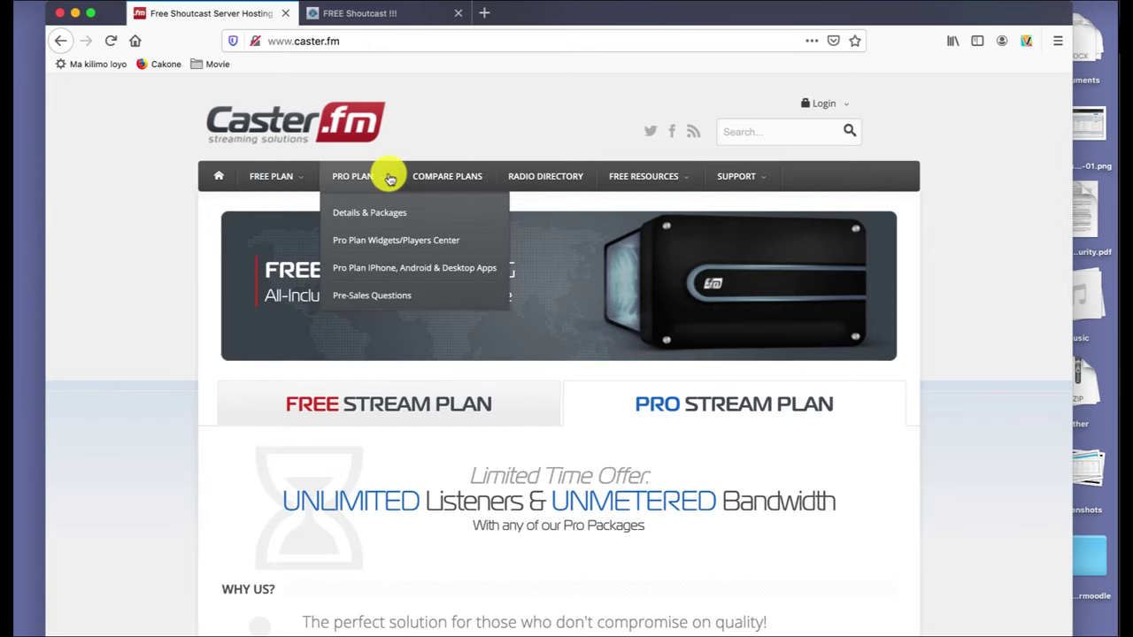
left_click(271, 176)
mouse_move(287, 179)
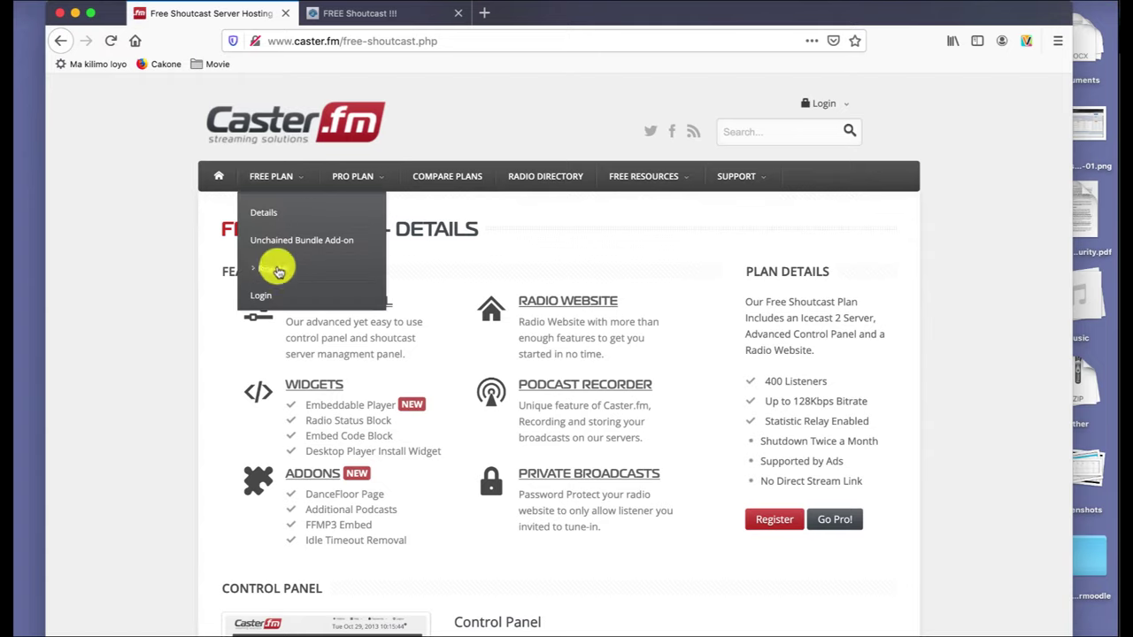
left_click(277, 269)
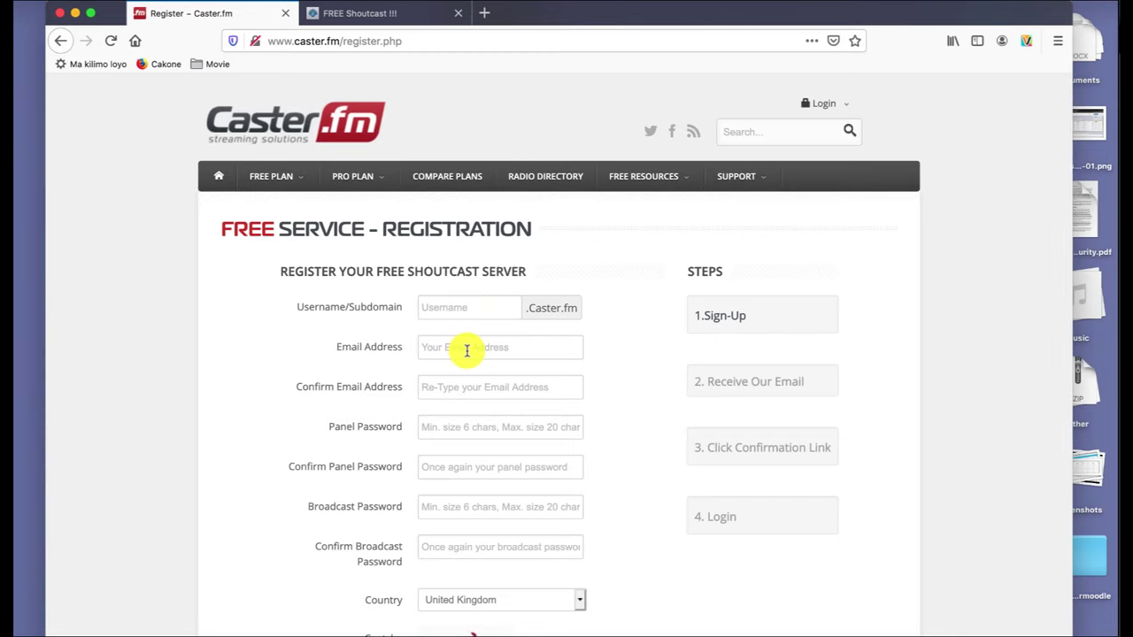
Scroll through the empty registration form and back up, showing Login's Free and Pro Accounts options
scroll(467, 349, "down", 2)
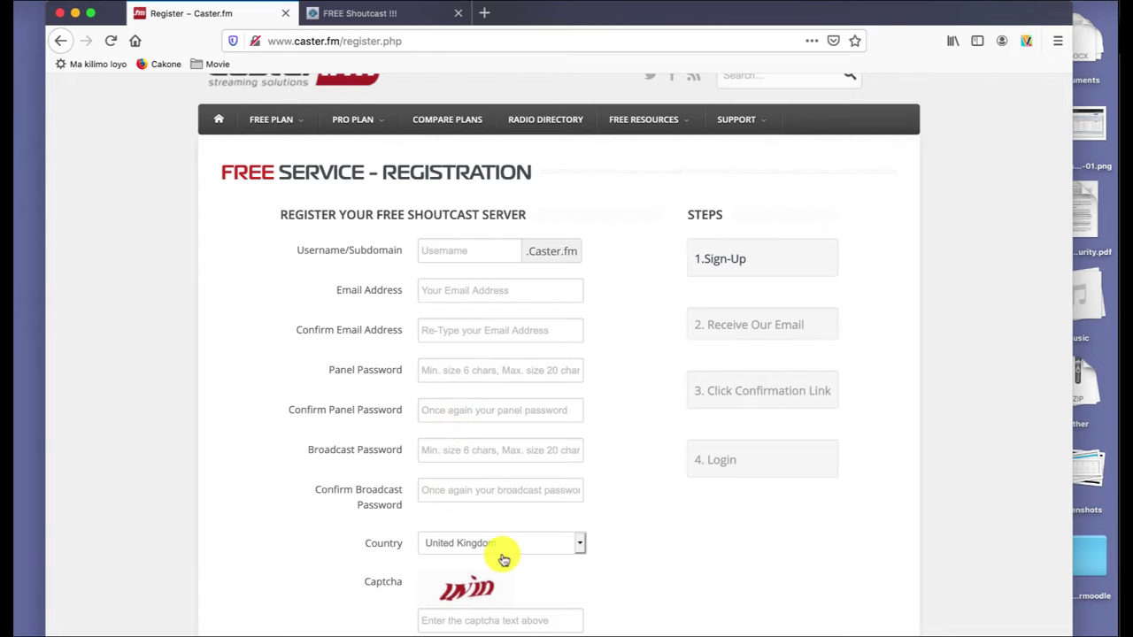
scroll(624, 522, "down", 2)
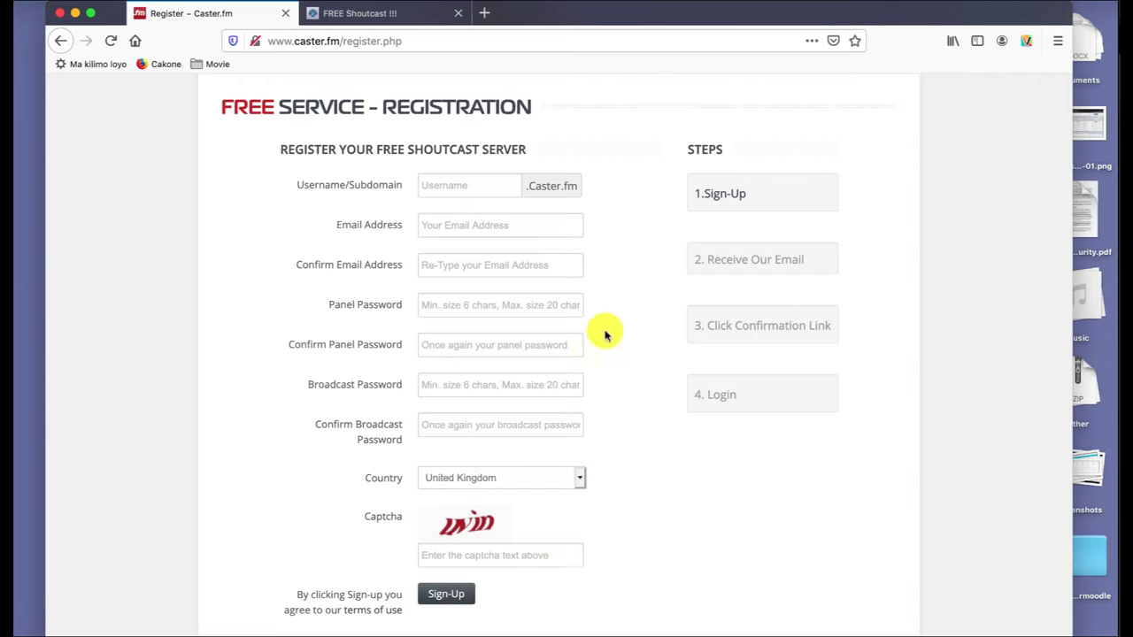
scroll(606, 328, "up", 3)
mouse_move(769, 166)
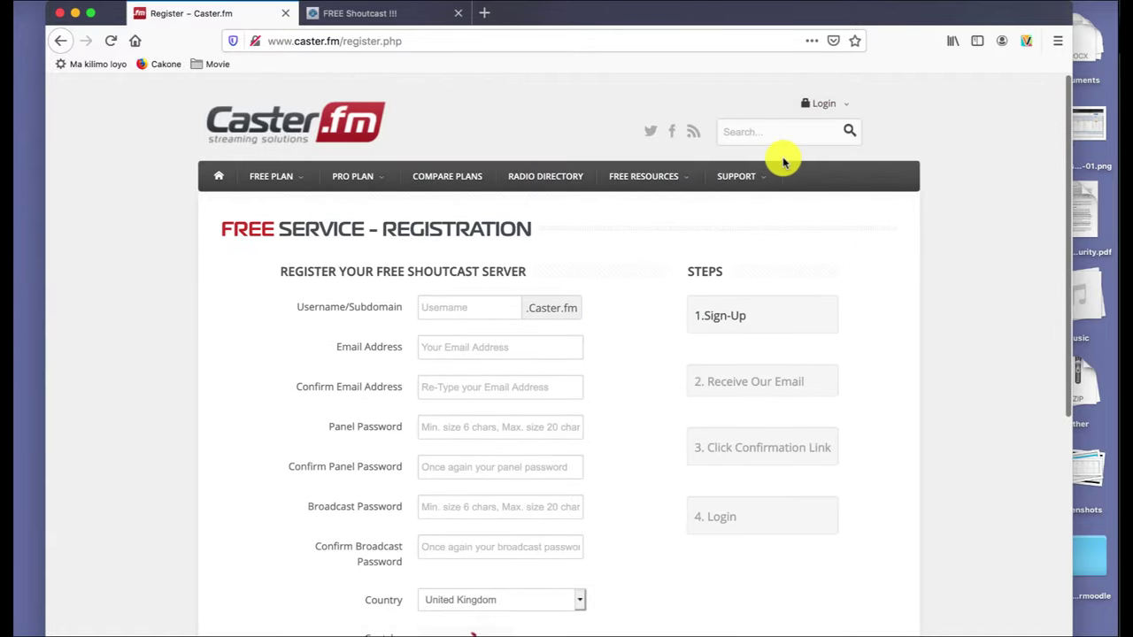
mouse_move(740, 181)
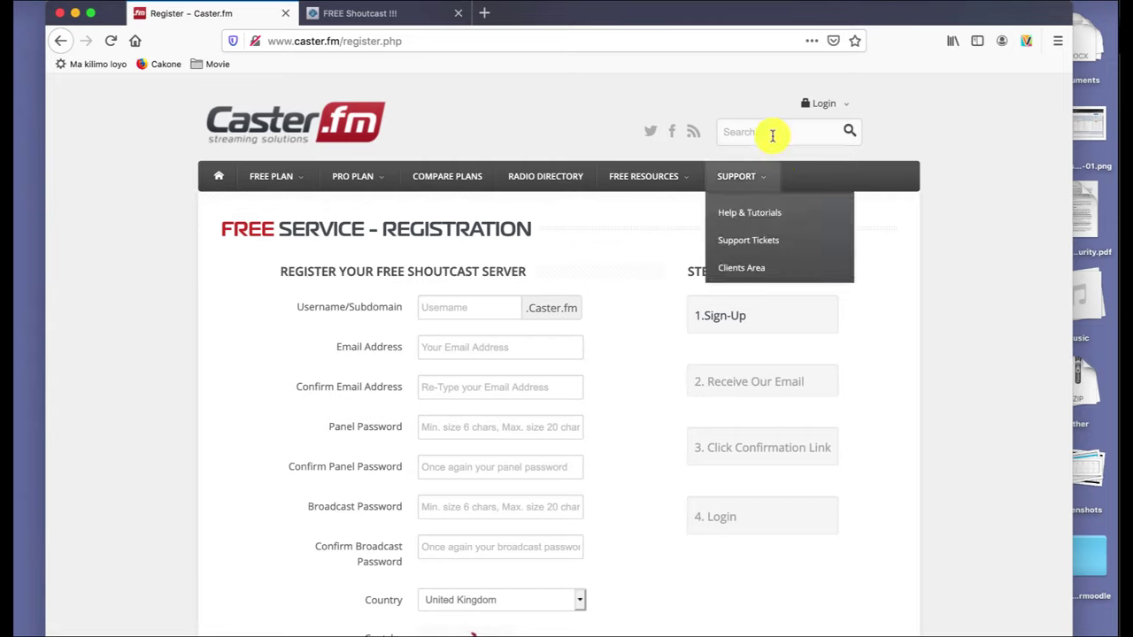
Open the Free Accounts panel login, enter the account username, then return to the registration page
mouse_move(826, 105)
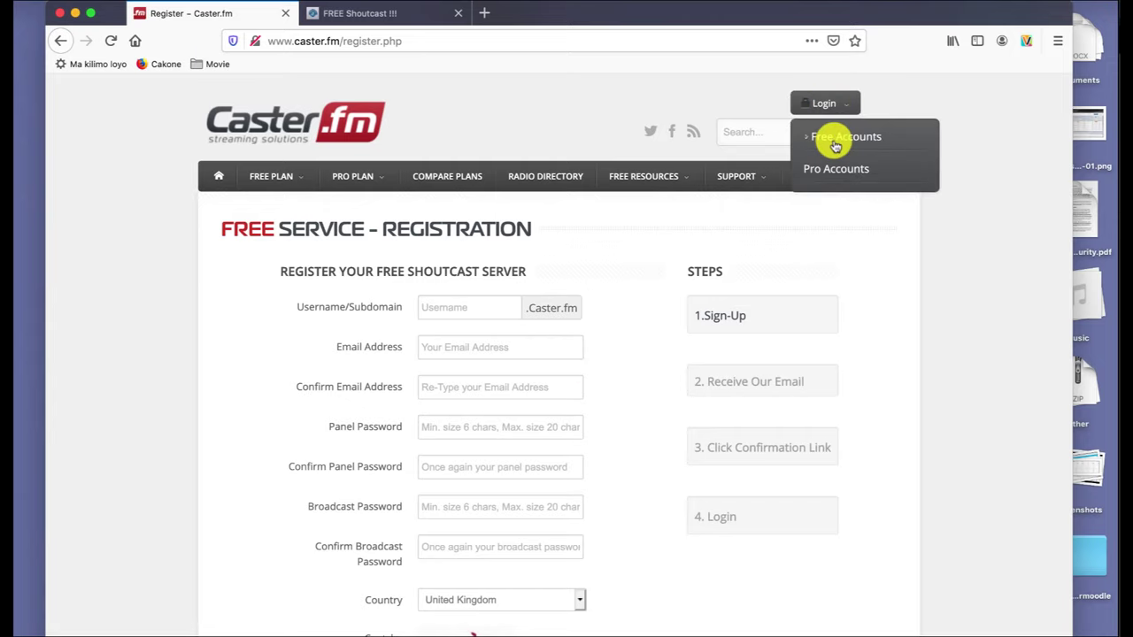
left_click(834, 145)
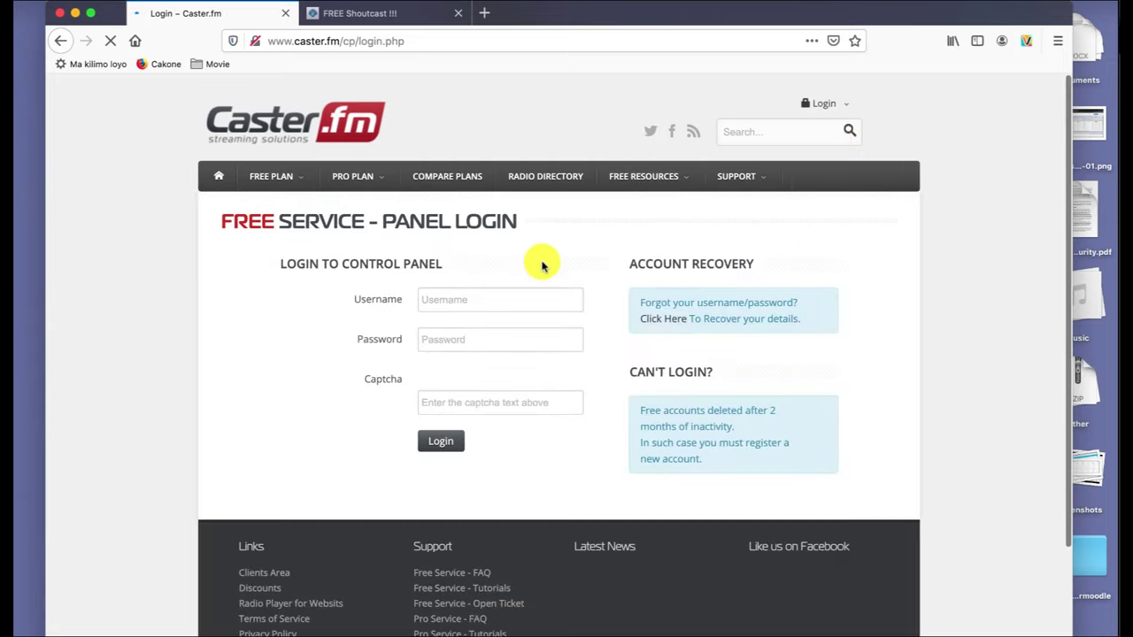
left_click(495, 299)
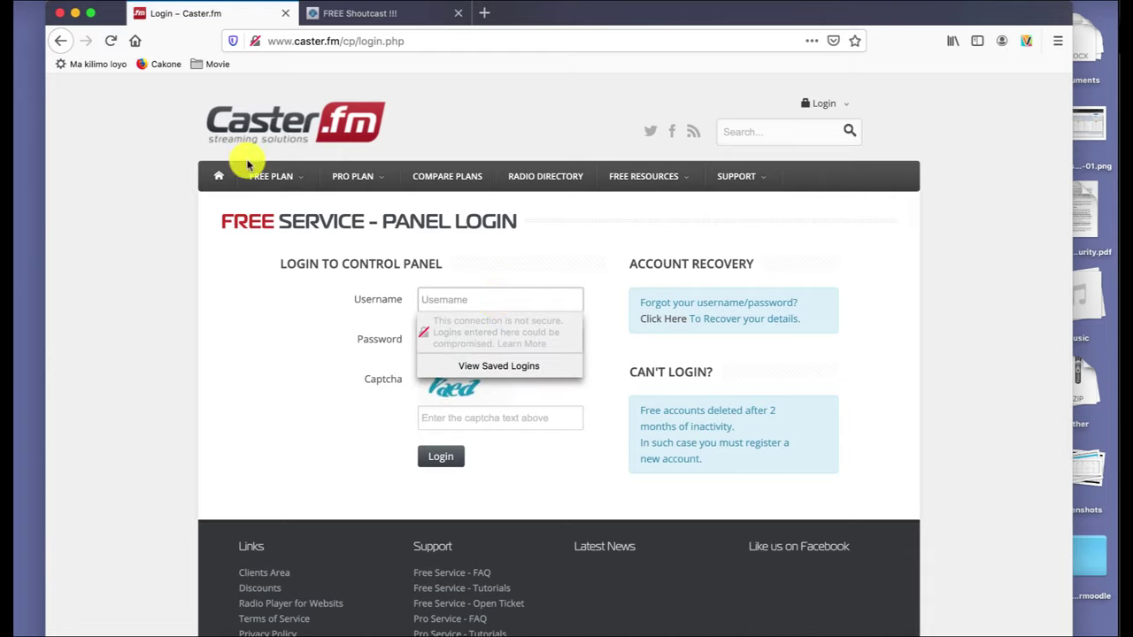
mouse_move(510, 207)
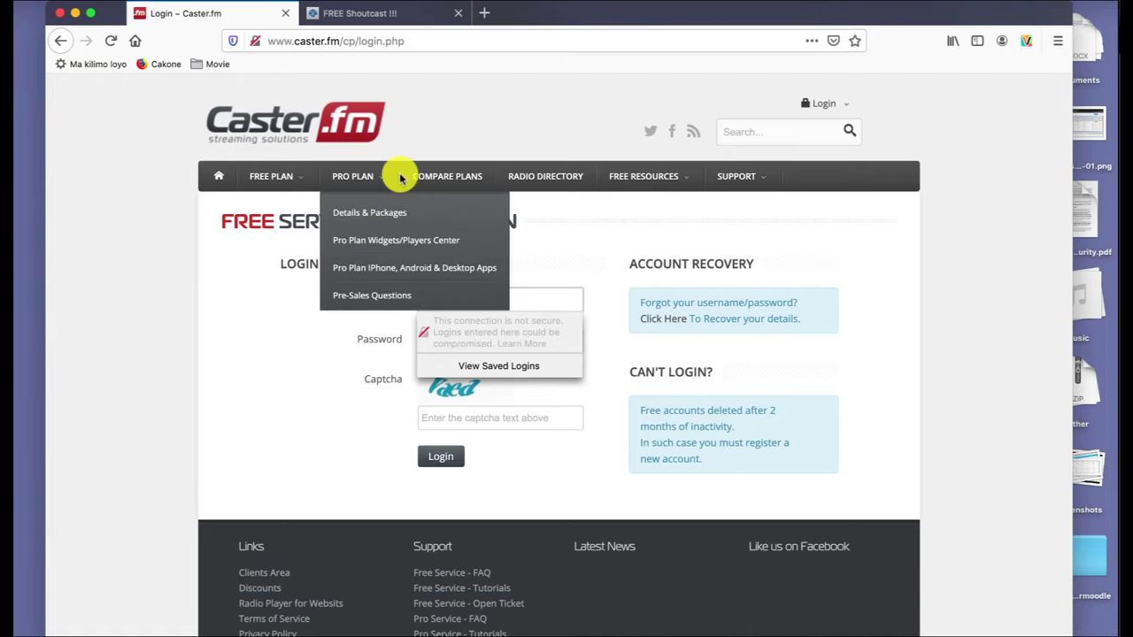
type("tan")
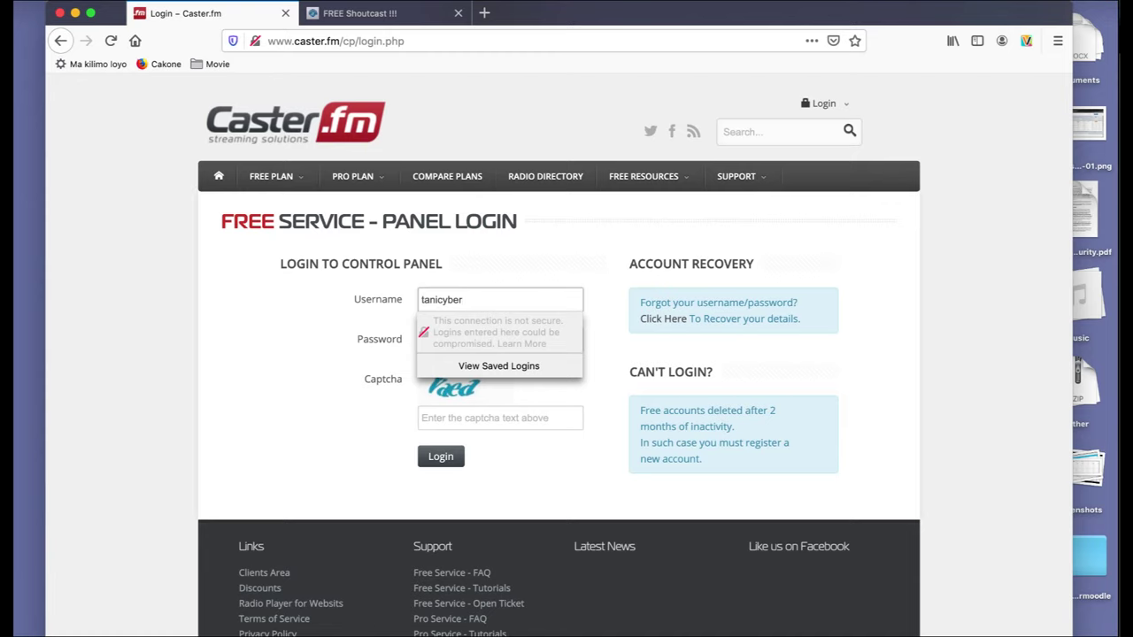
type("icyber")
left_click(61, 42)
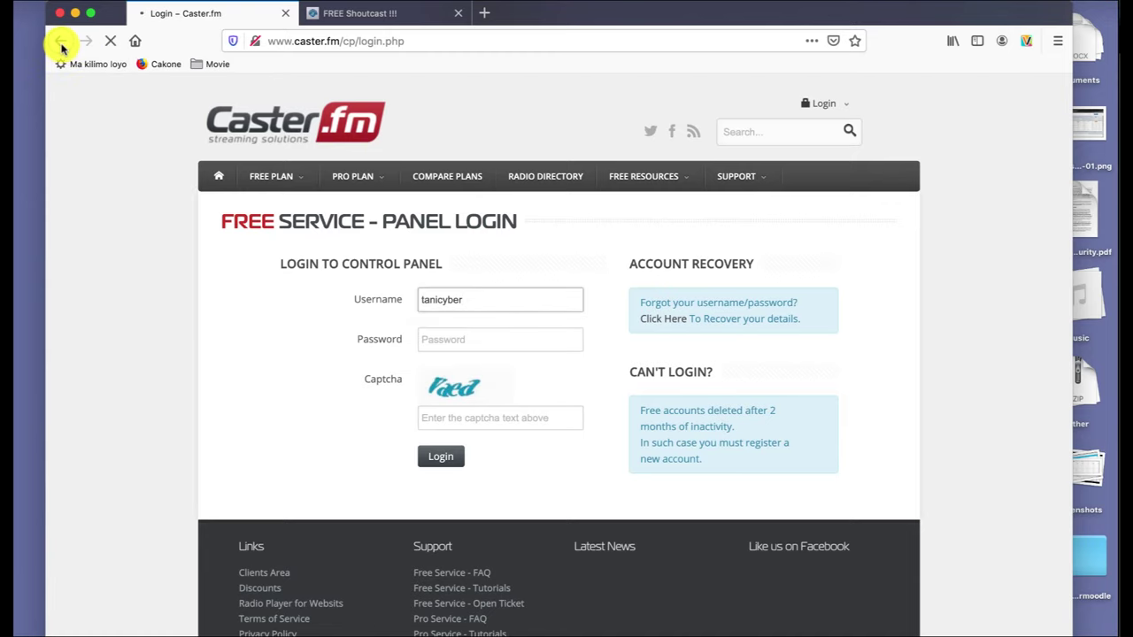
left_click(471, 309)
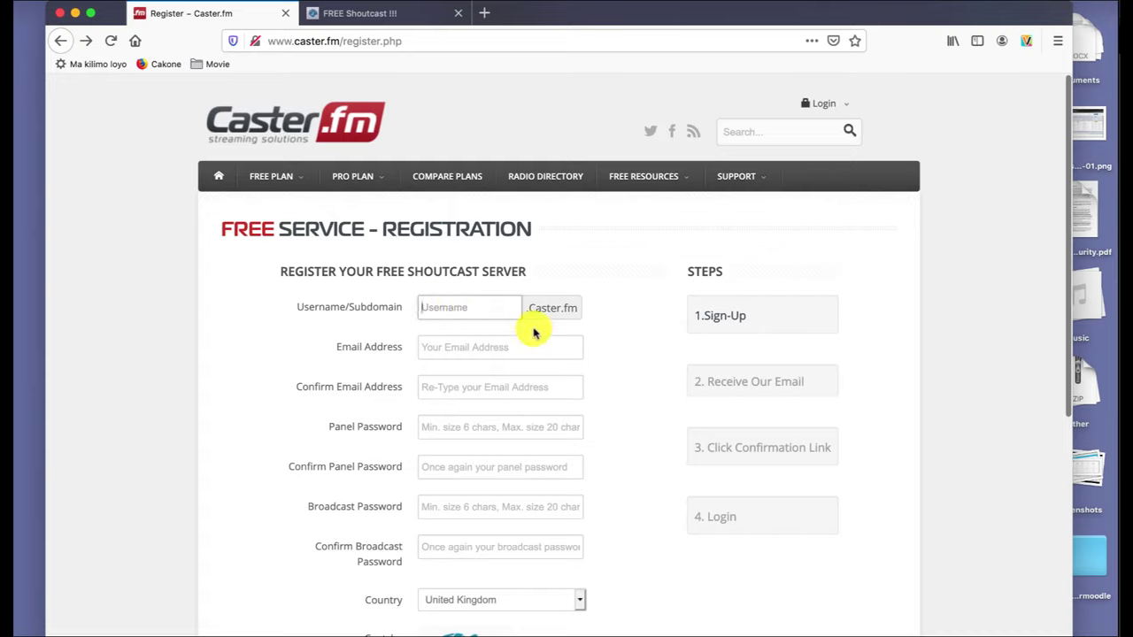
Log in through Login > Free Accounts with the account username, password and captcha text
left_click(827, 103)
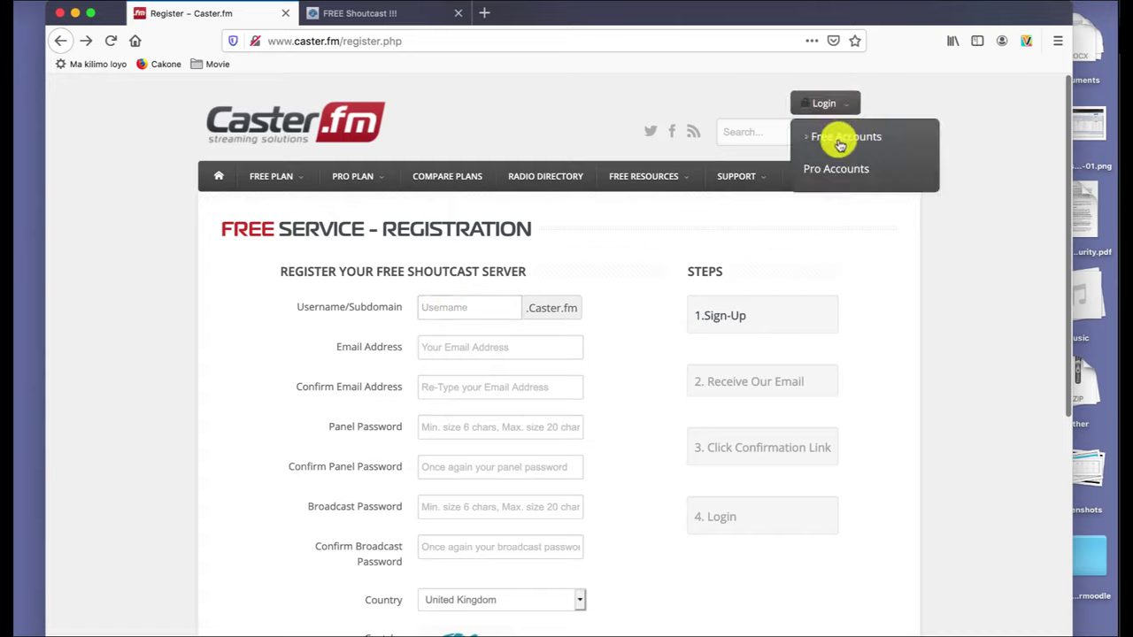
left_click(839, 142)
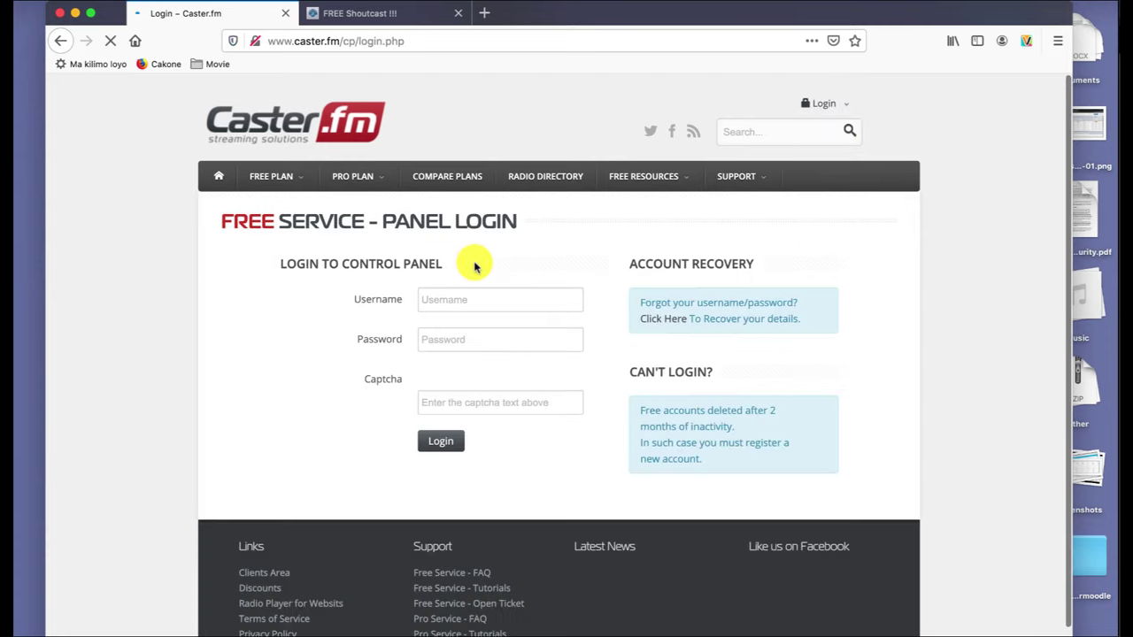
left_click(462, 295)
type("tan")
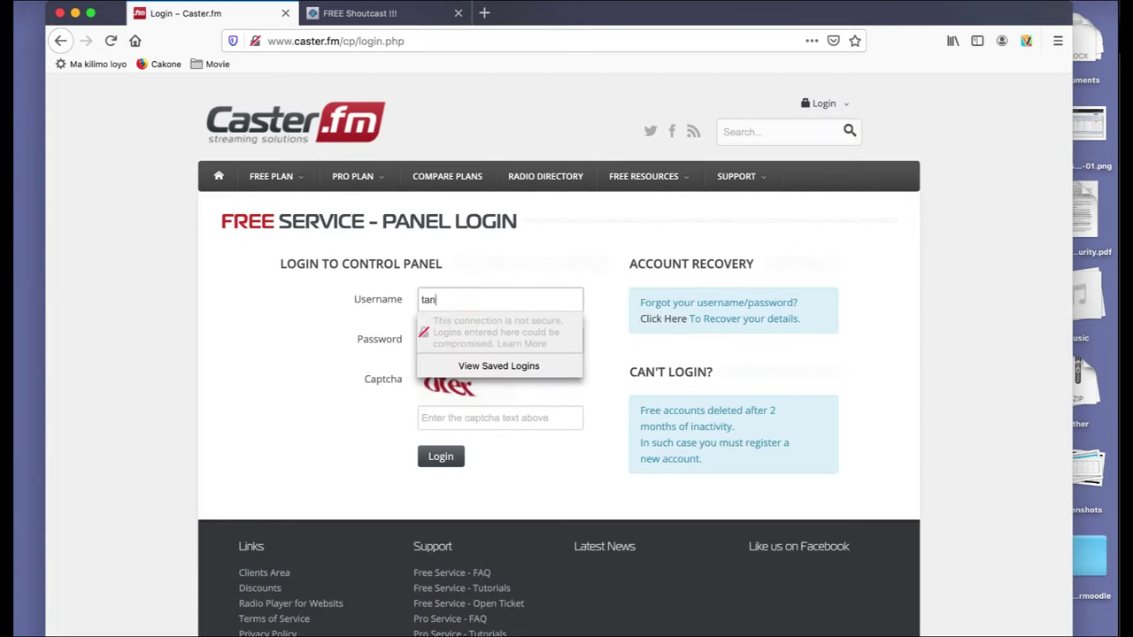
type("icyber")
left_click(500, 338)
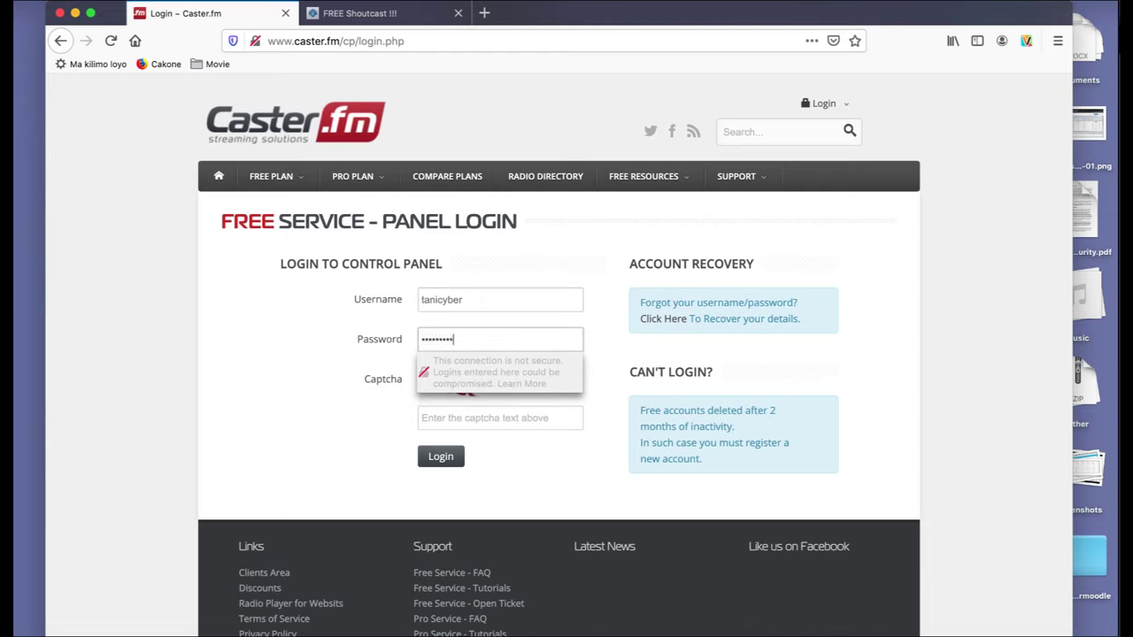
left_click(619, 403)
type("ofer")
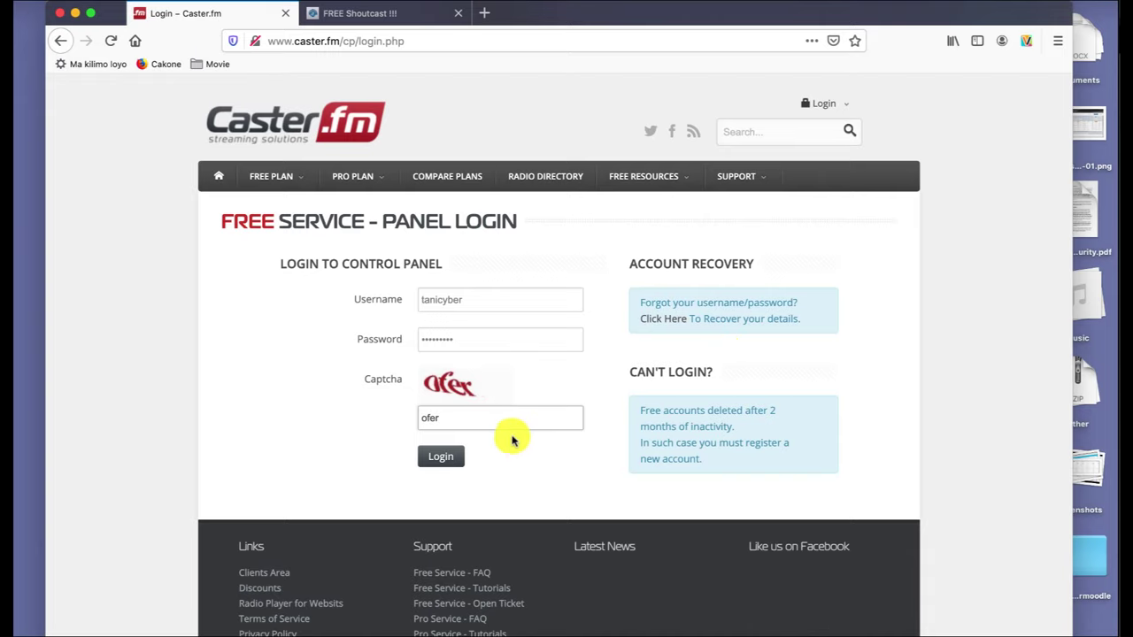
left_click(450, 458)
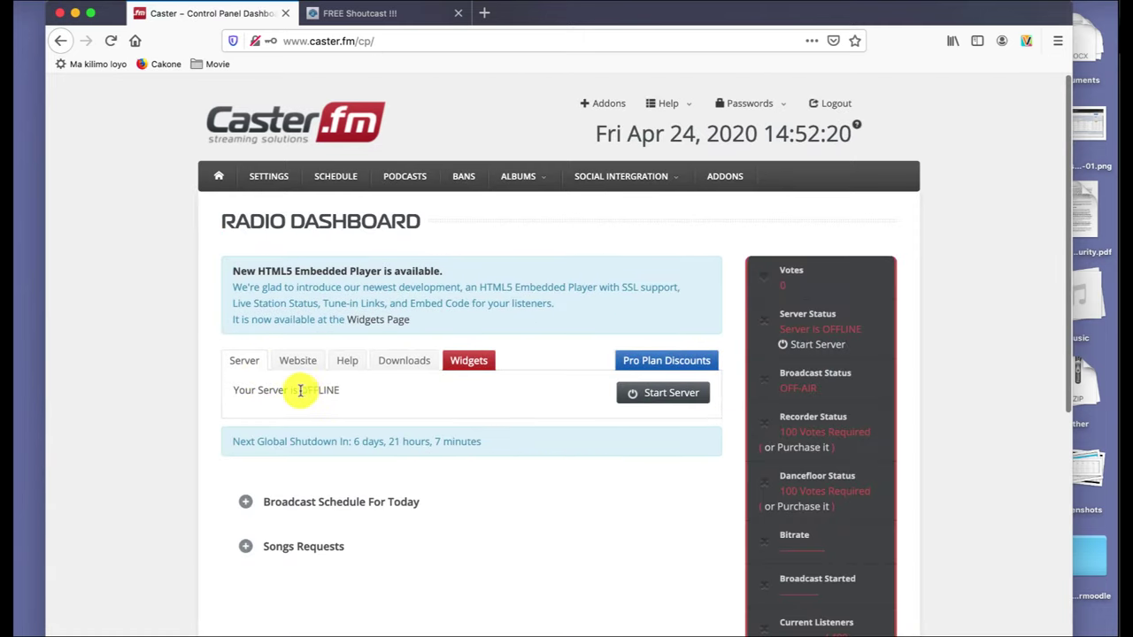
Open the Start Your Server form for the OFFLINE radio server and begin typing the captcha answer
left_click_drag(299, 392, 405, 392)
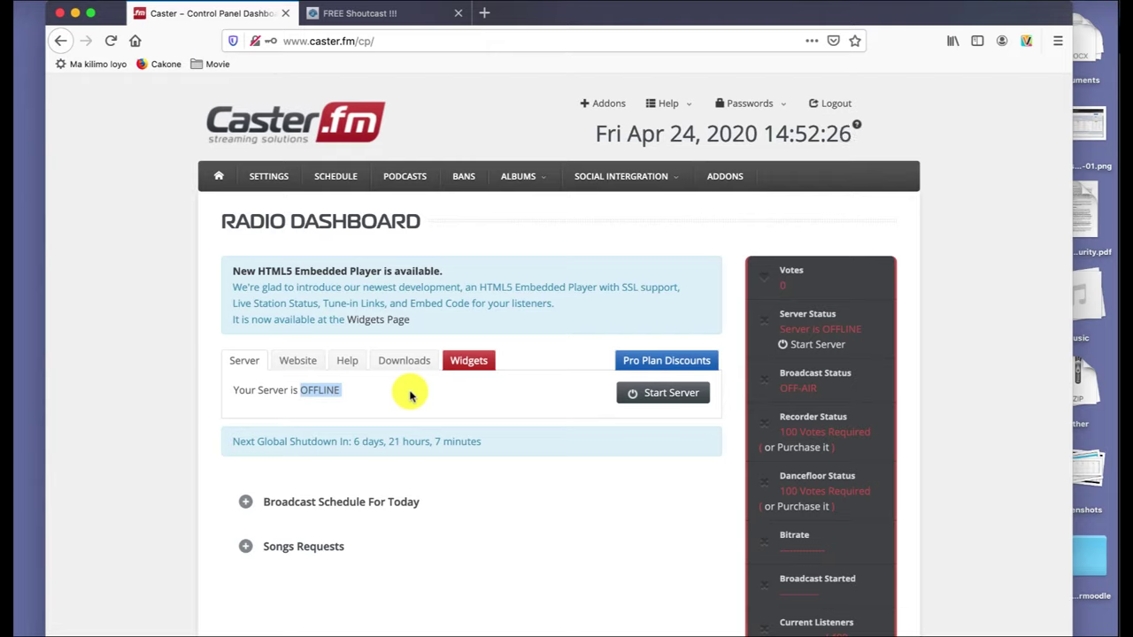
left_click(663, 395)
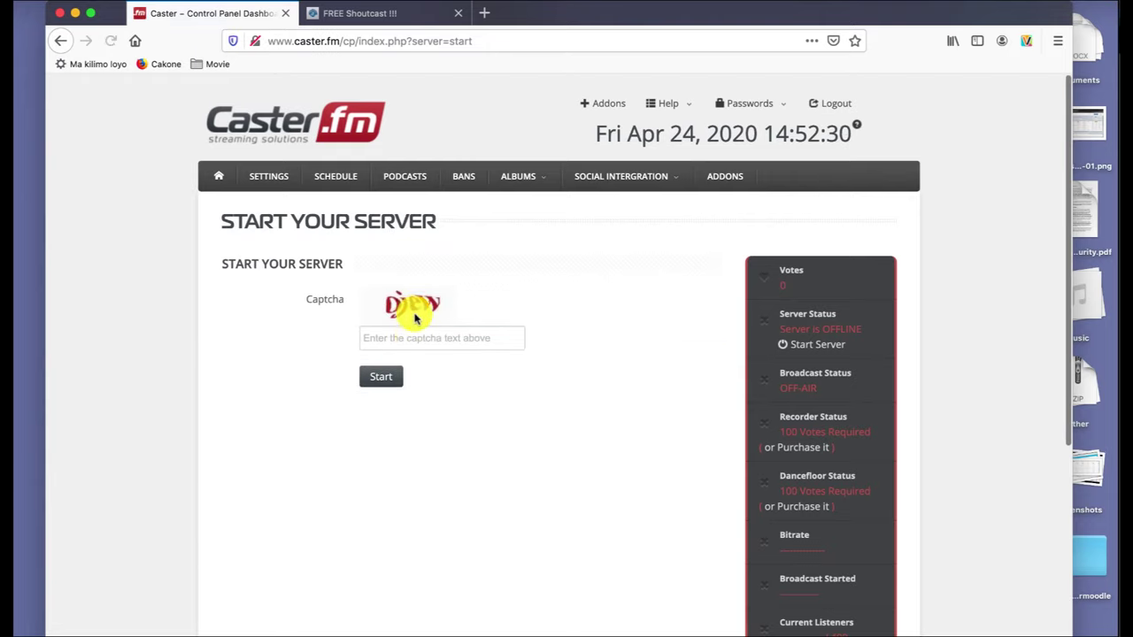
left_click(412, 342)
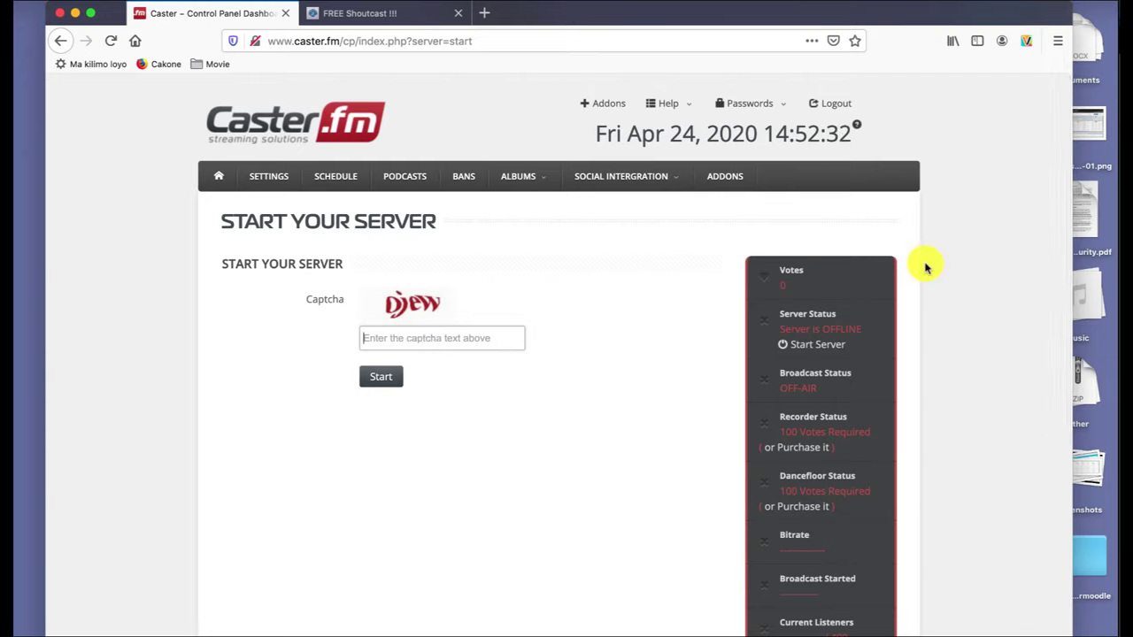
type("d")
type("j")
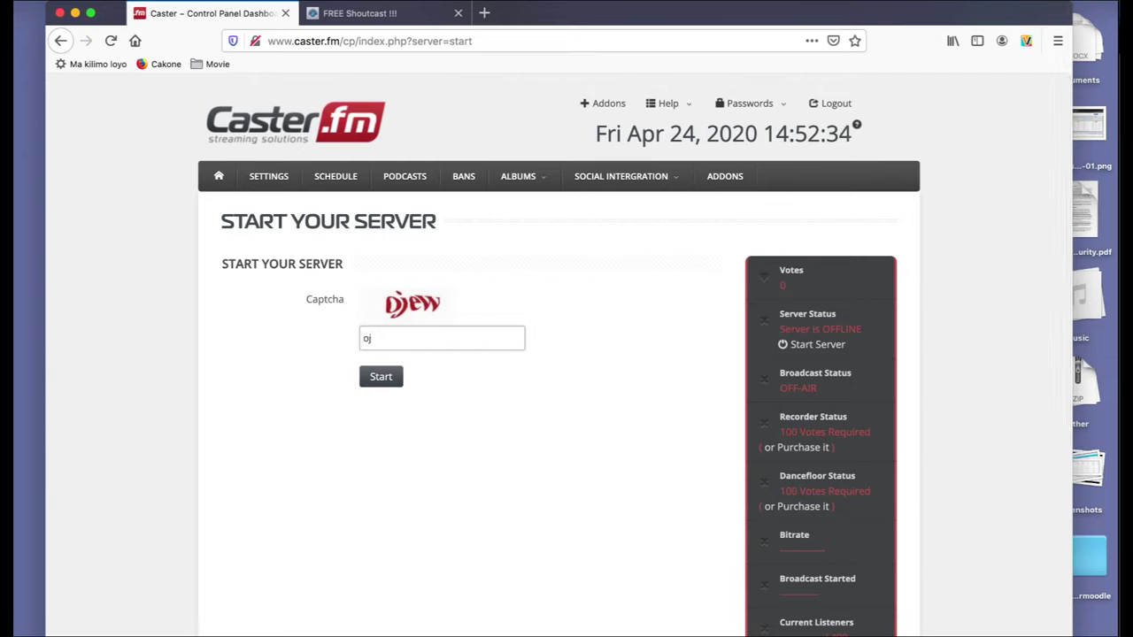
type("ew")
Start the server and note shaincast.caster.fm, mount /listen.mp3, the username, port 42016 and the bitrates
left_click(392, 379)
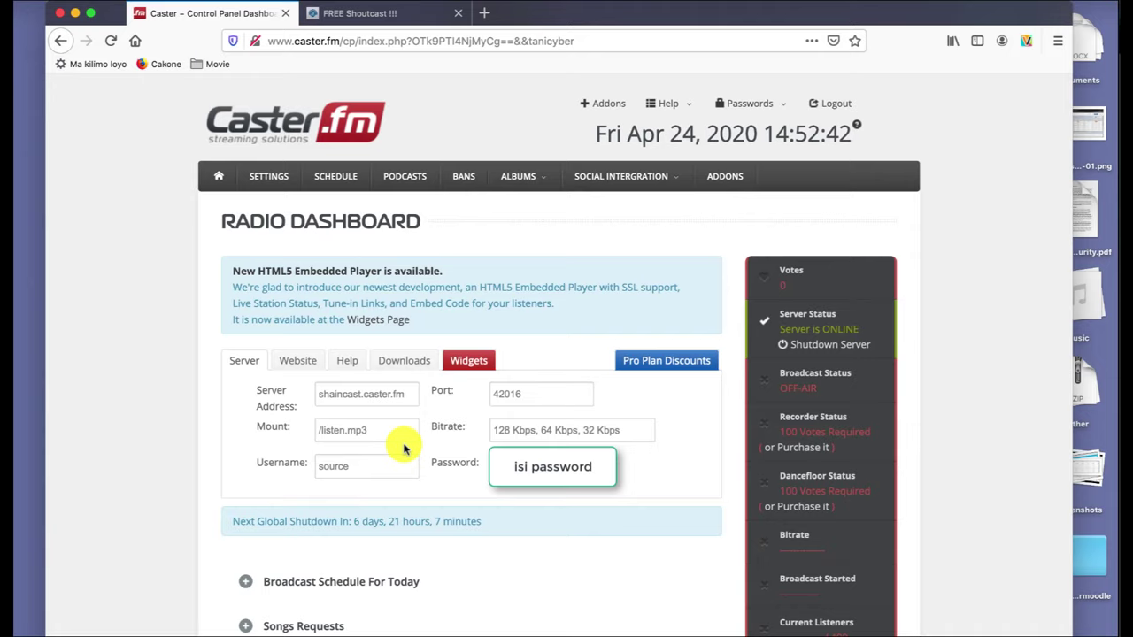
key("XF86AudioRaiseVolume")
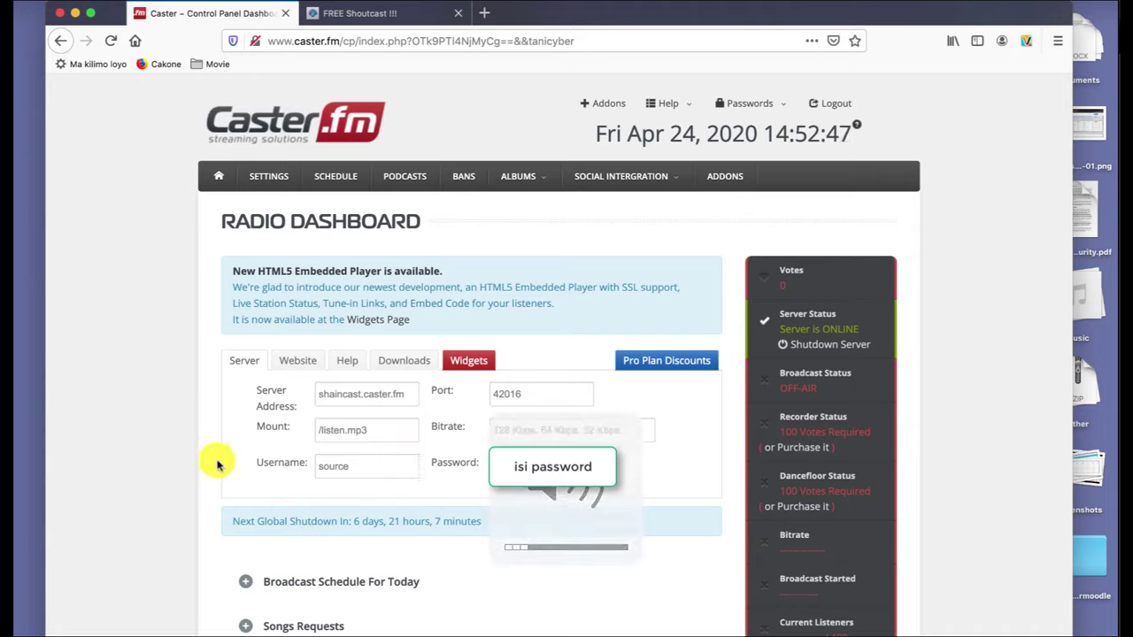
left_click_drag(323, 394, 434, 392)
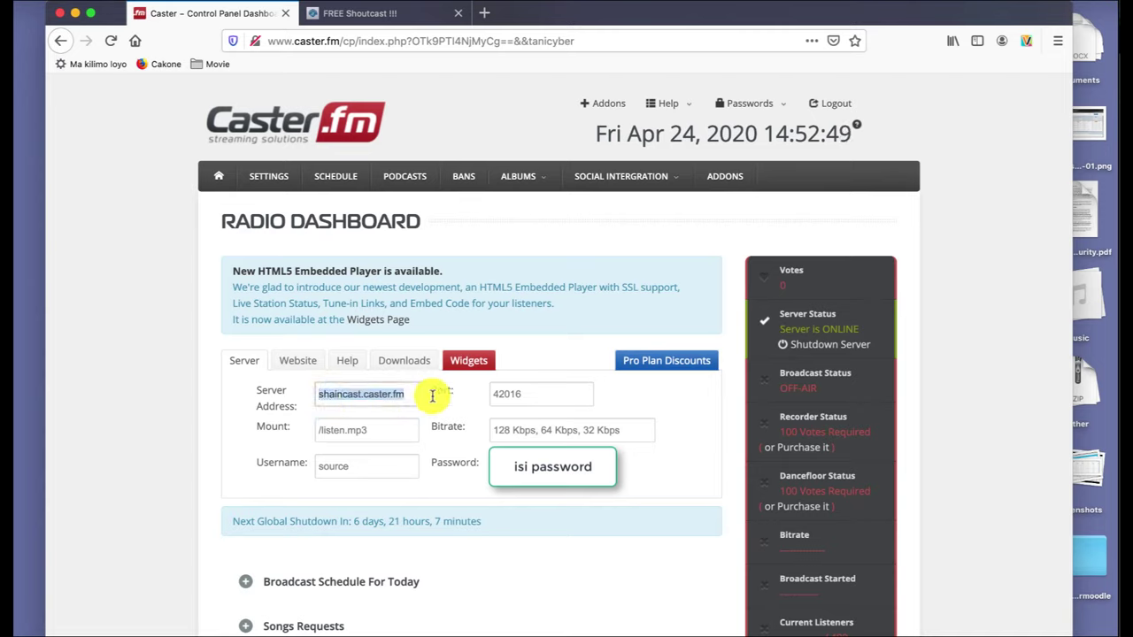
left_click_drag(394, 433, 294, 432)
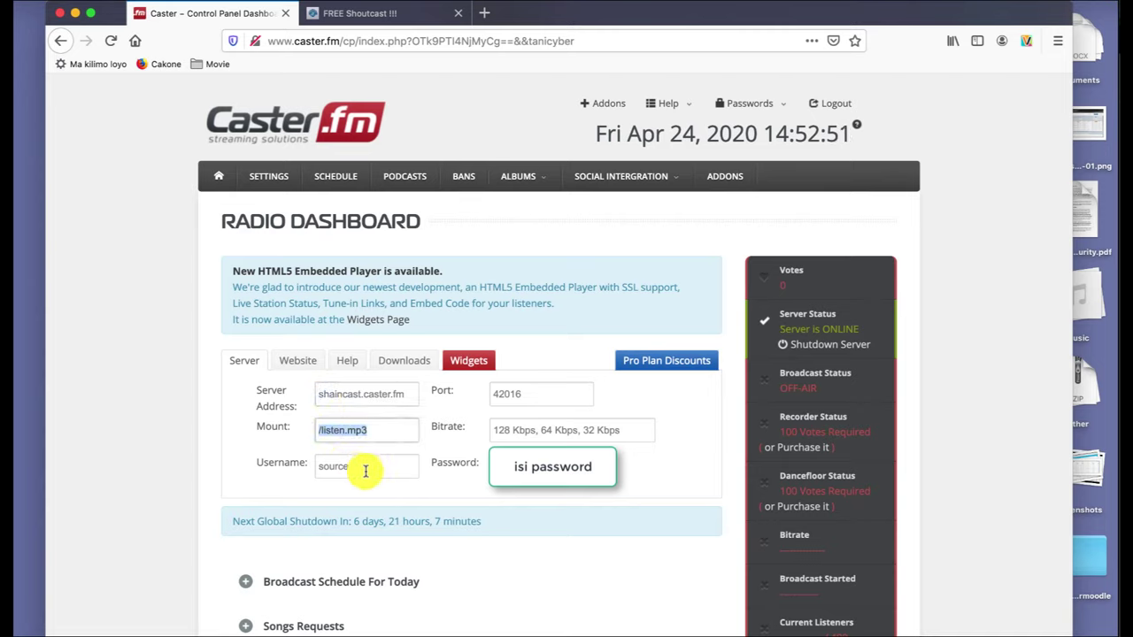
left_click_drag(367, 467, 273, 469)
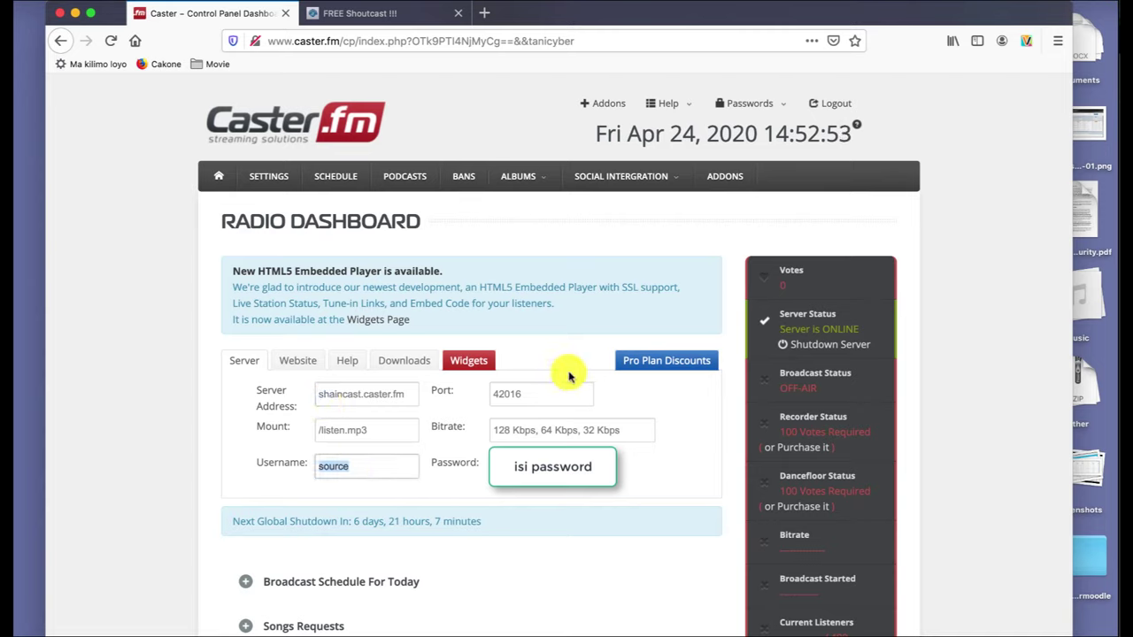
left_click_drag(539, 389, 469, 391)
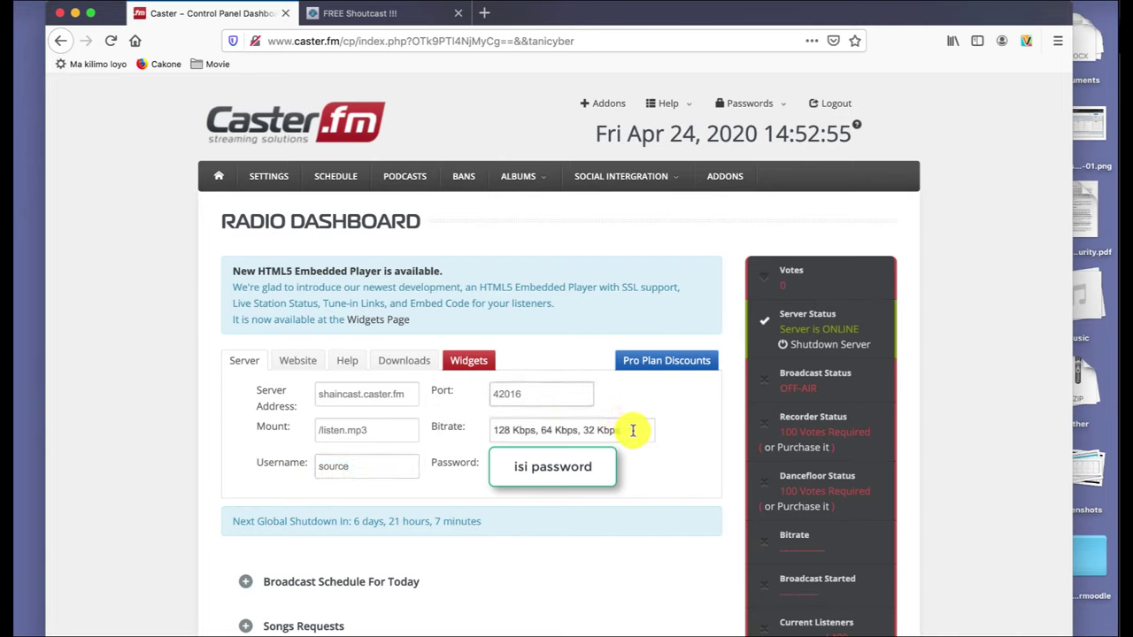
left_click_drag(635, 430, 454, 428)
left_click(445, 474)
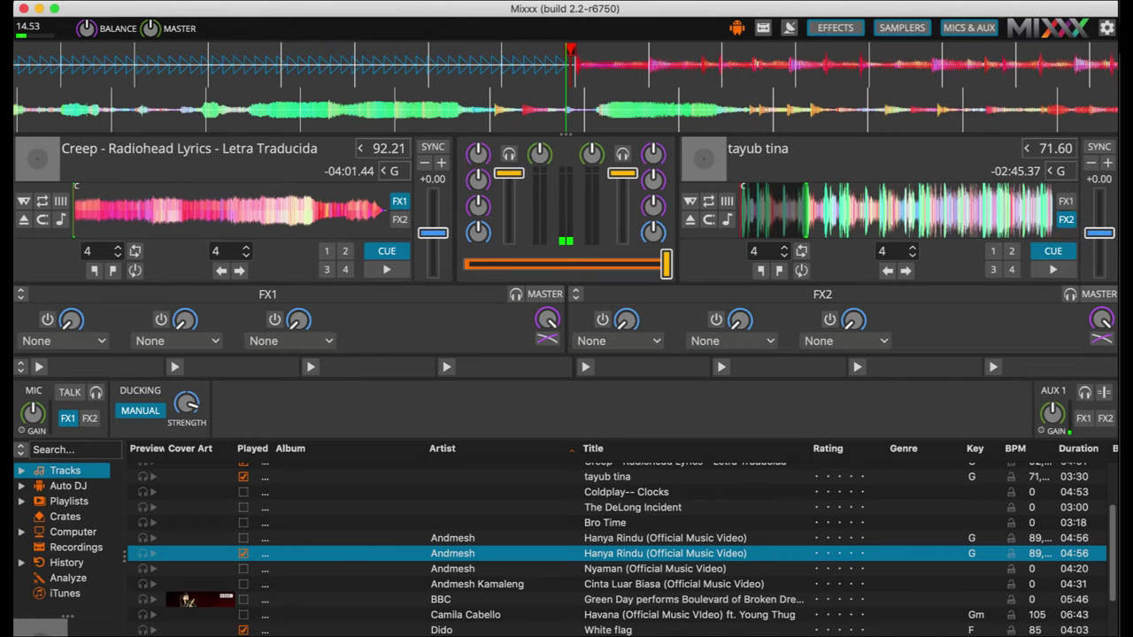
Open Mixxx Preferences at Live Broadcasting, showing Connection 1's Icecast 2 settings for shaincast.caster.fm:42016
left_click(39, 13)
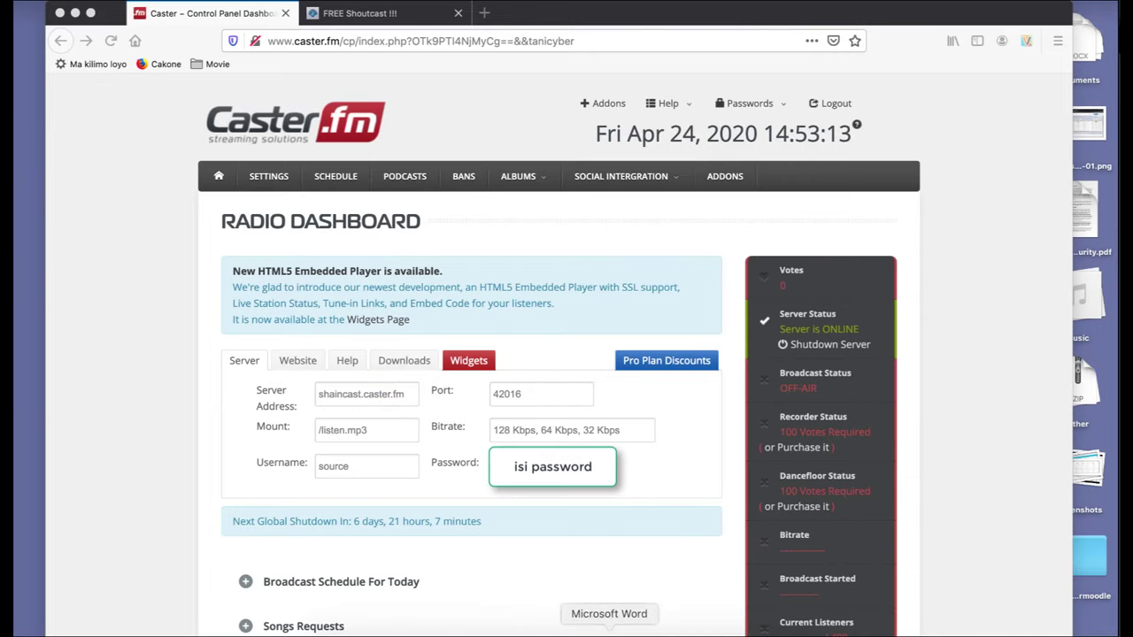
left_click(667, 624)
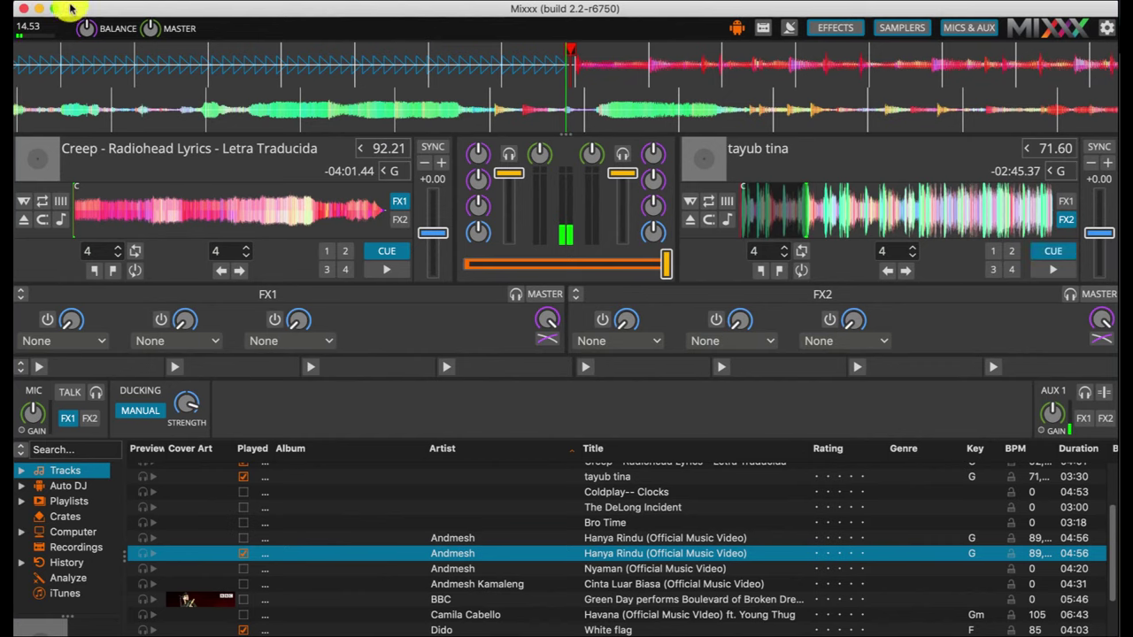
left_click(76, 2)
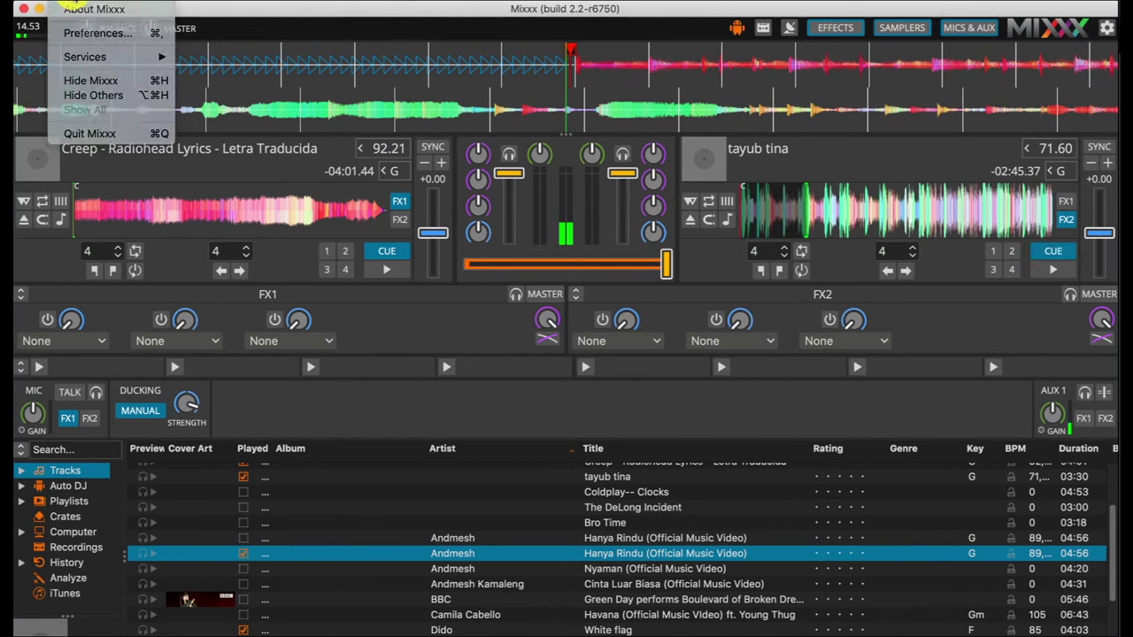
left_click(77, 1)
left_click(77, 2)
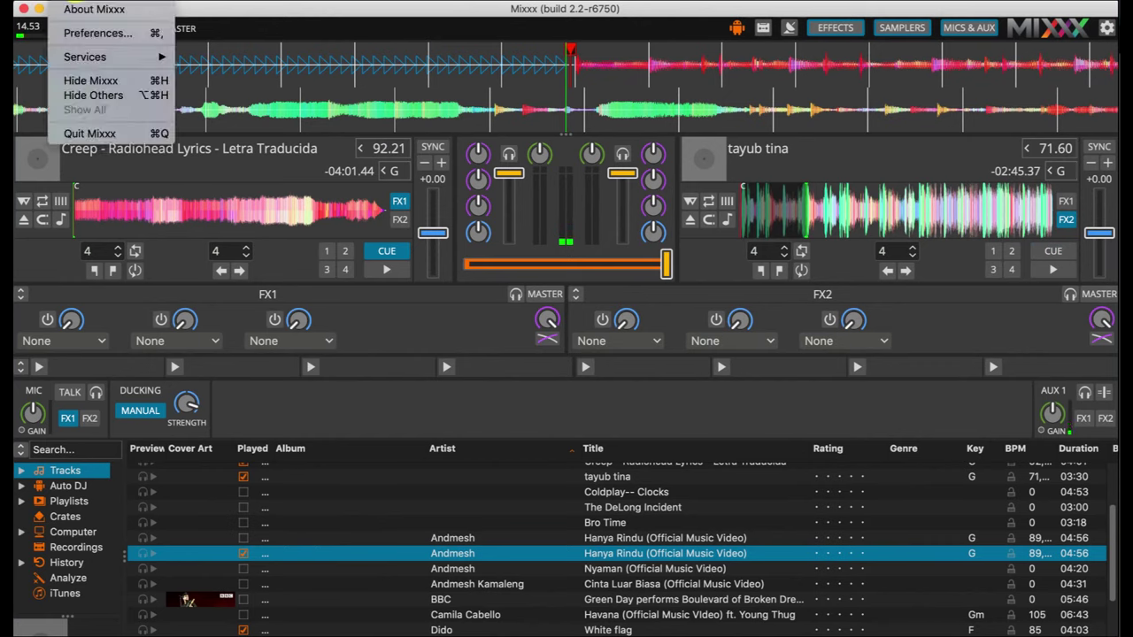
left_click(88, 31)
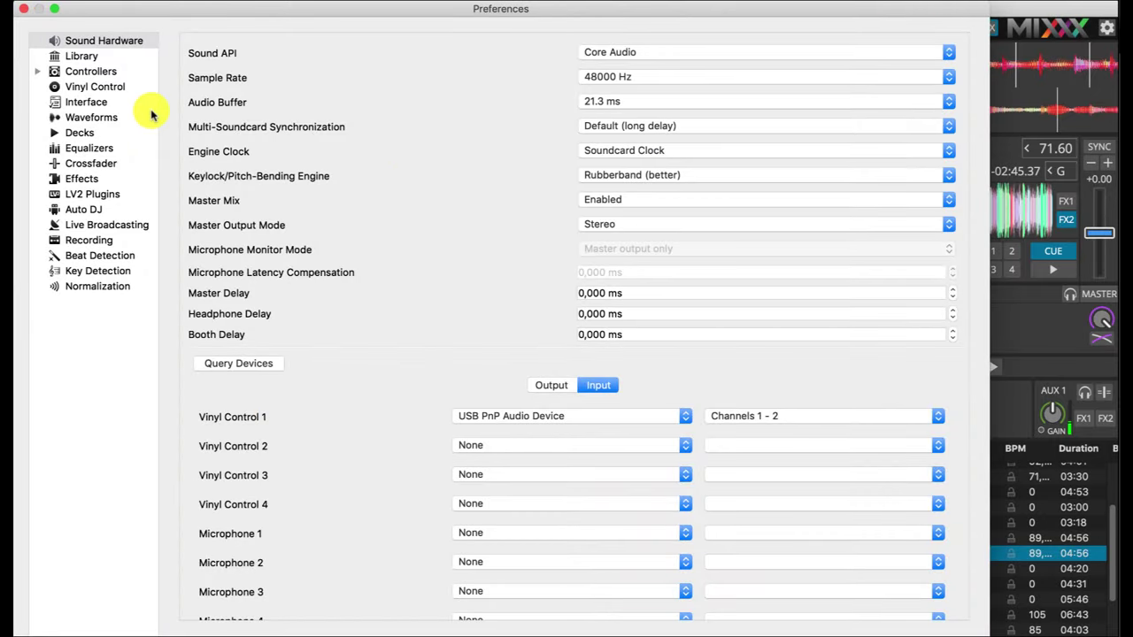
left_click(106, 227)
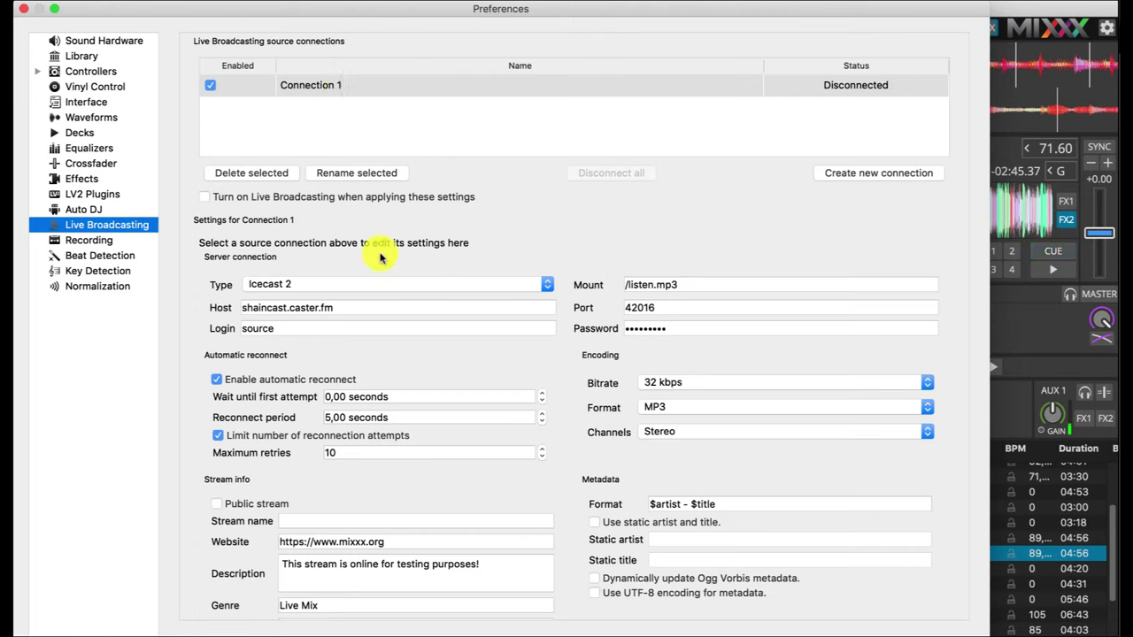
Check Mixxx's Icecast 2 host and login against the Caster.fm dashboard's server address and username
left_click(335, 284)
left_click(337, 285)
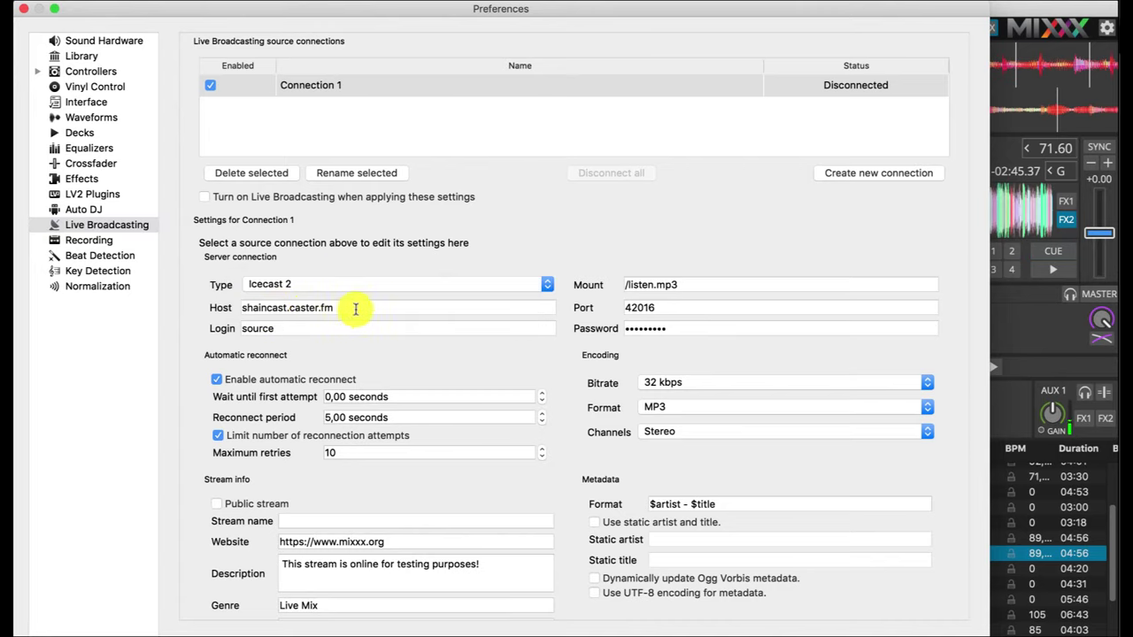
left_click_drag(355, 308, 283, 297)
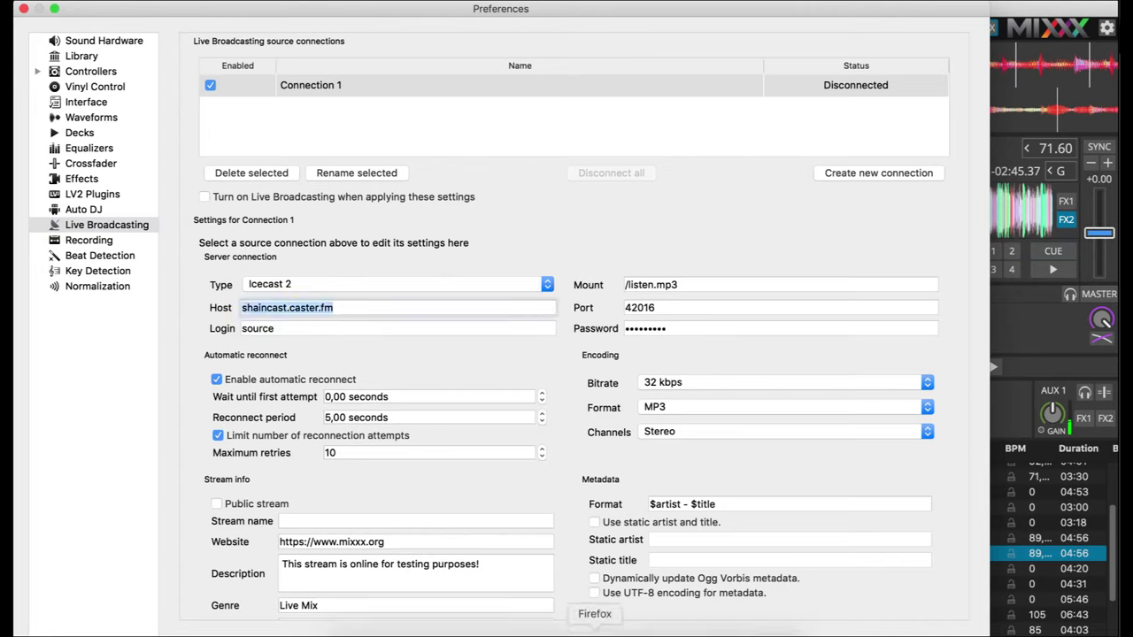
left_click(595, 630)
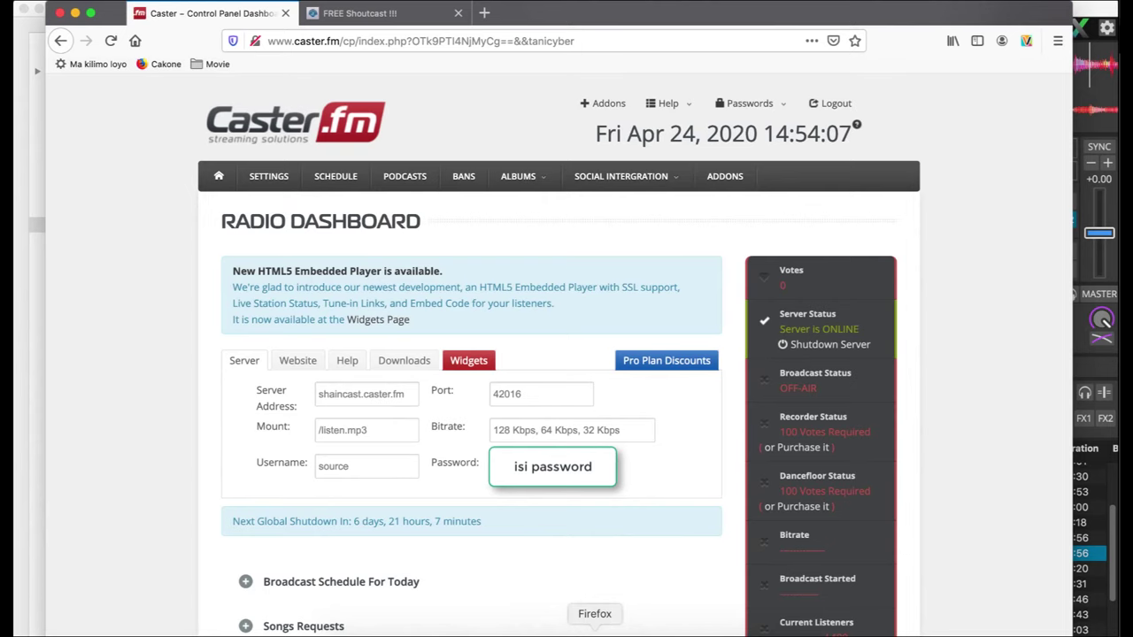
left_click(322, 394)
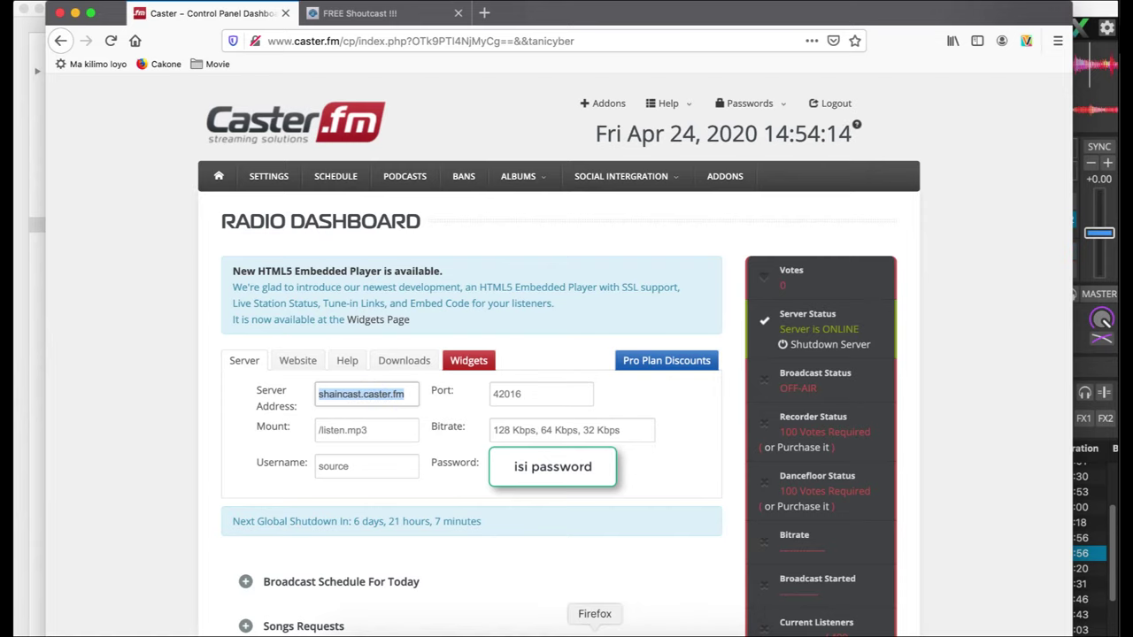
left_click(677, 630)
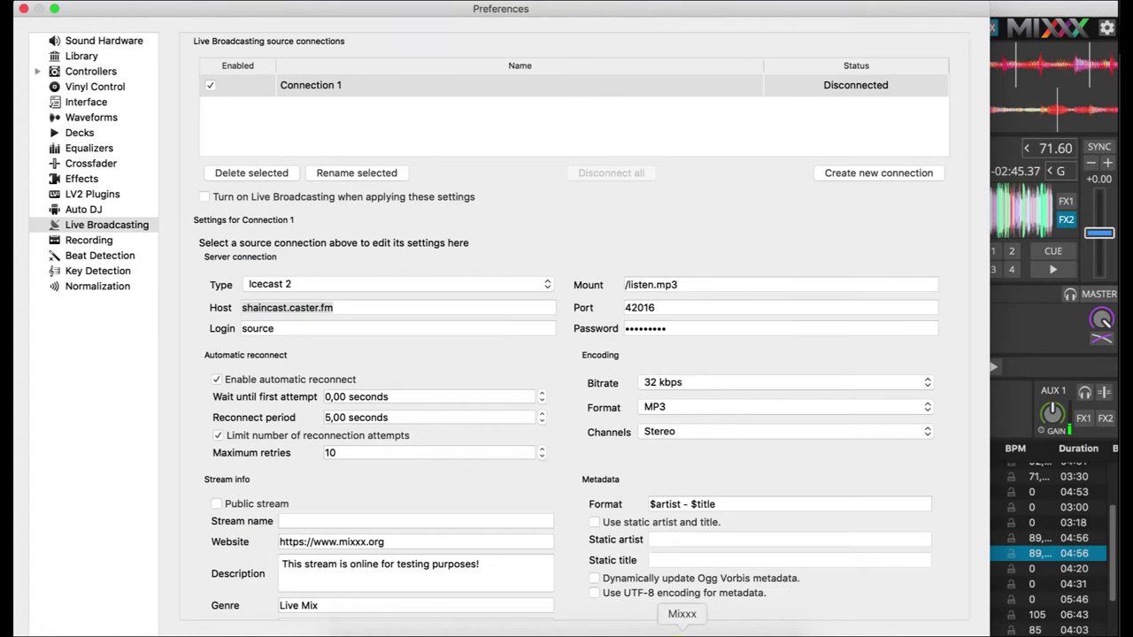
left_click(281, 328)
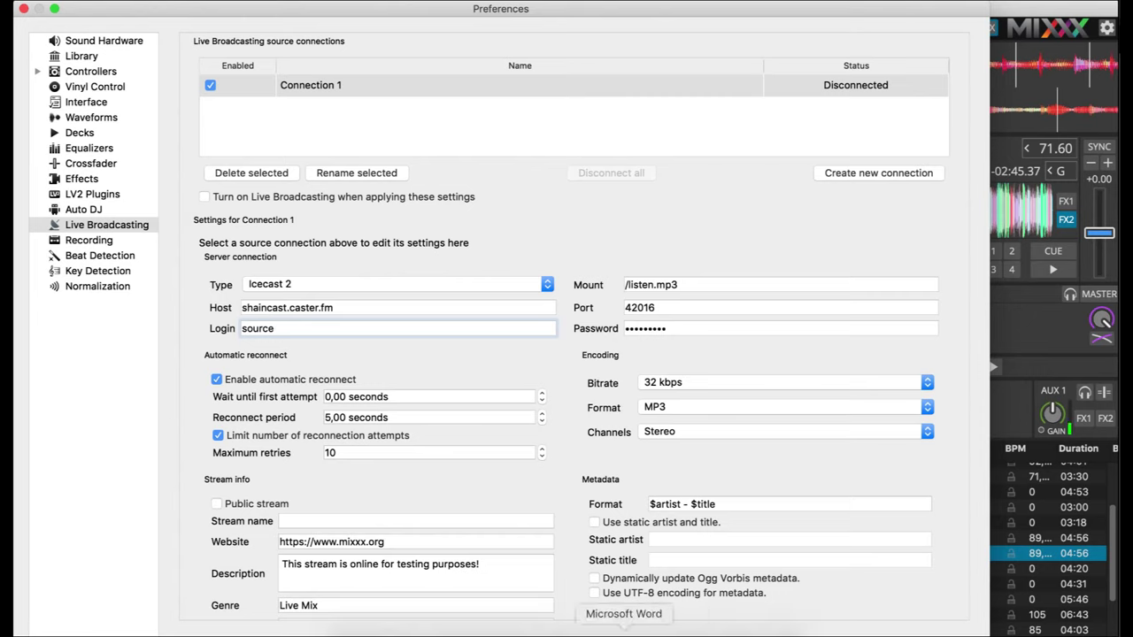
left_click(594, 630)
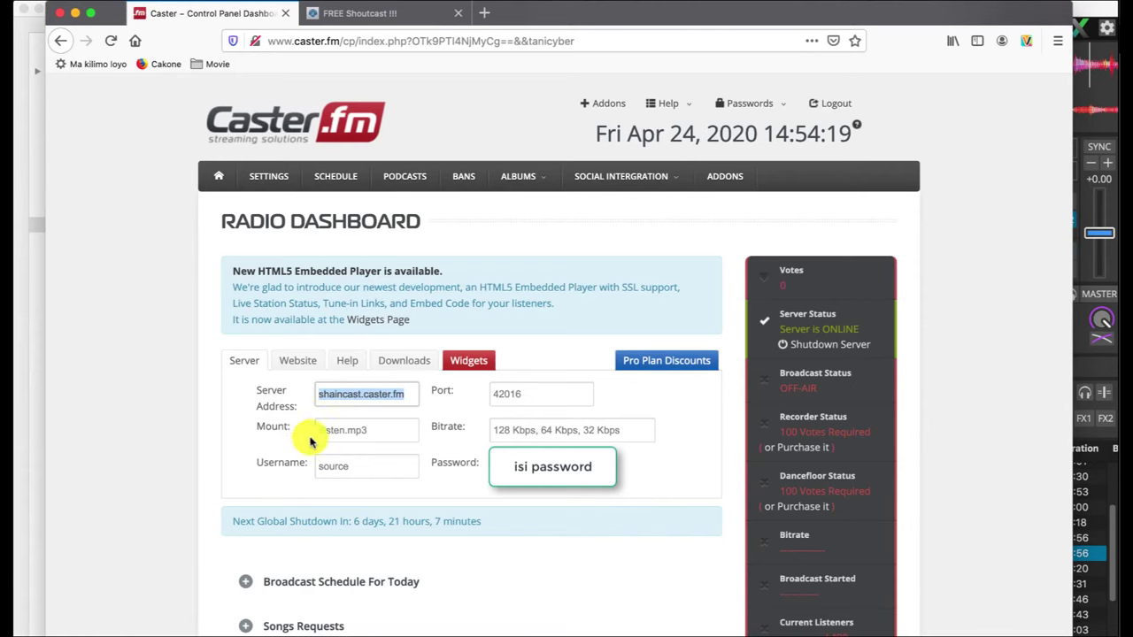
double_click(361, 469)
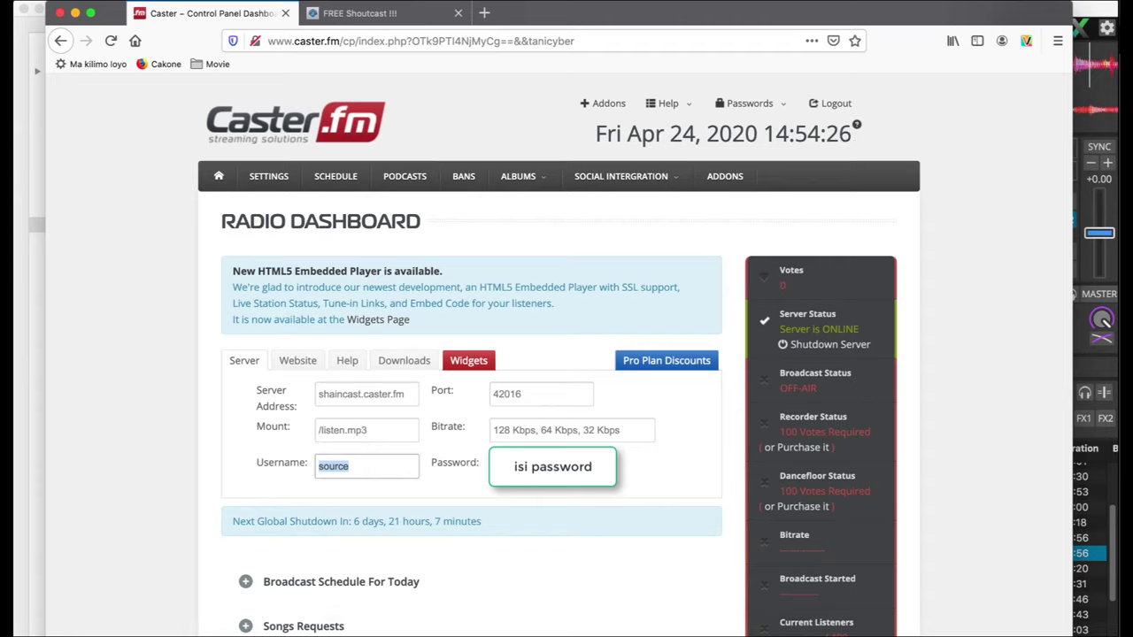
left_click(677, 630)
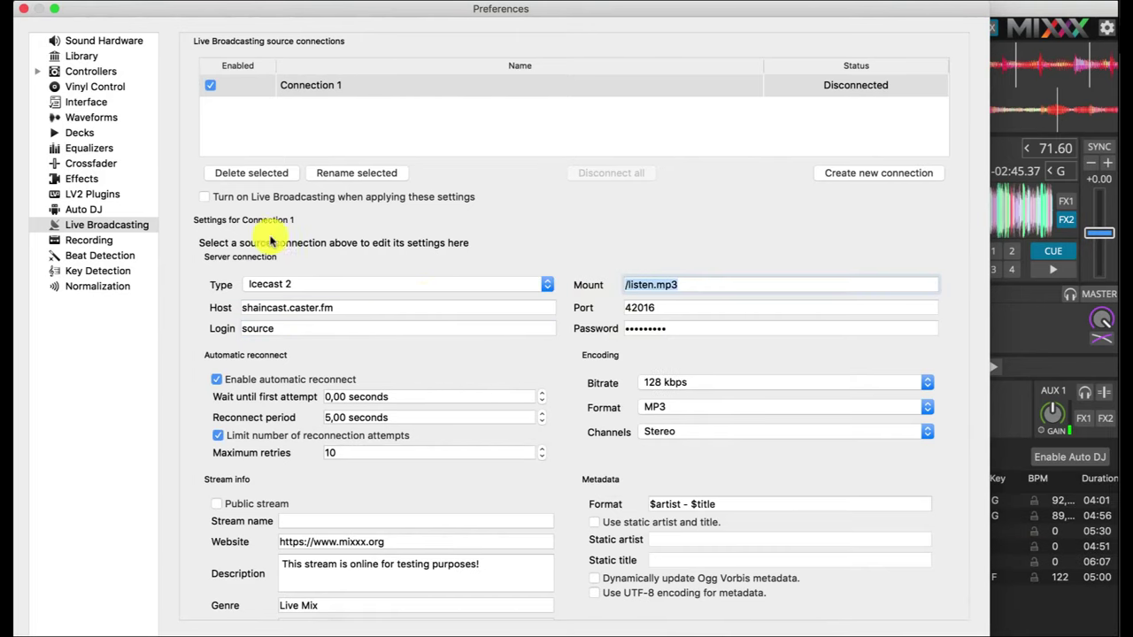
Turn on live broadcasting when applying, apply to connect Connection 1, and close Preferences
left_click(209, 197)
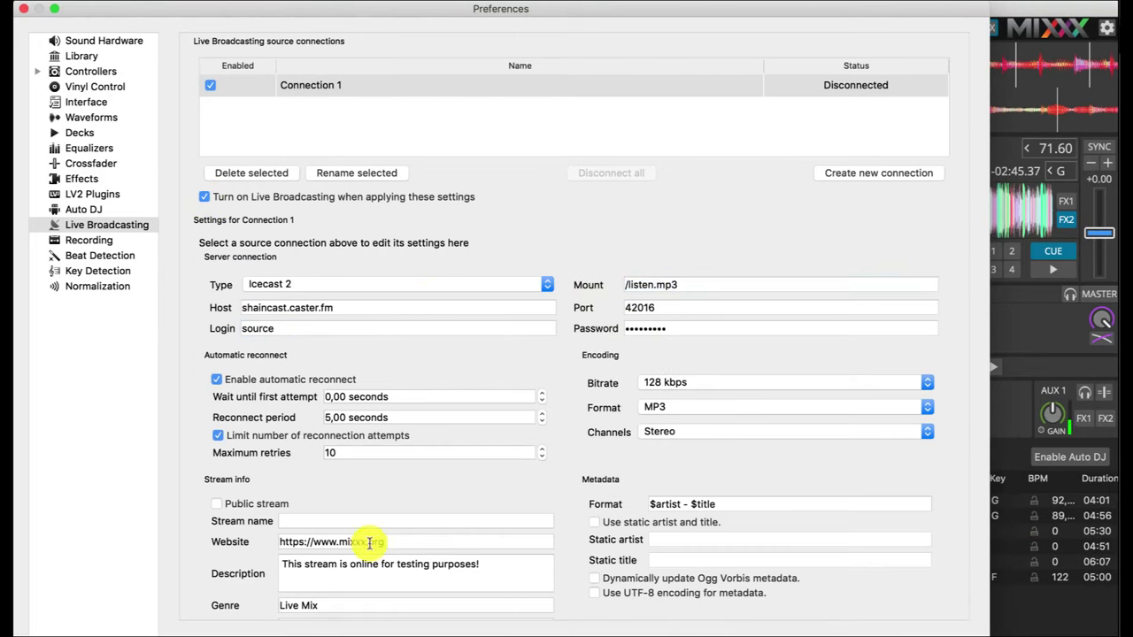
left_click(326, 630)
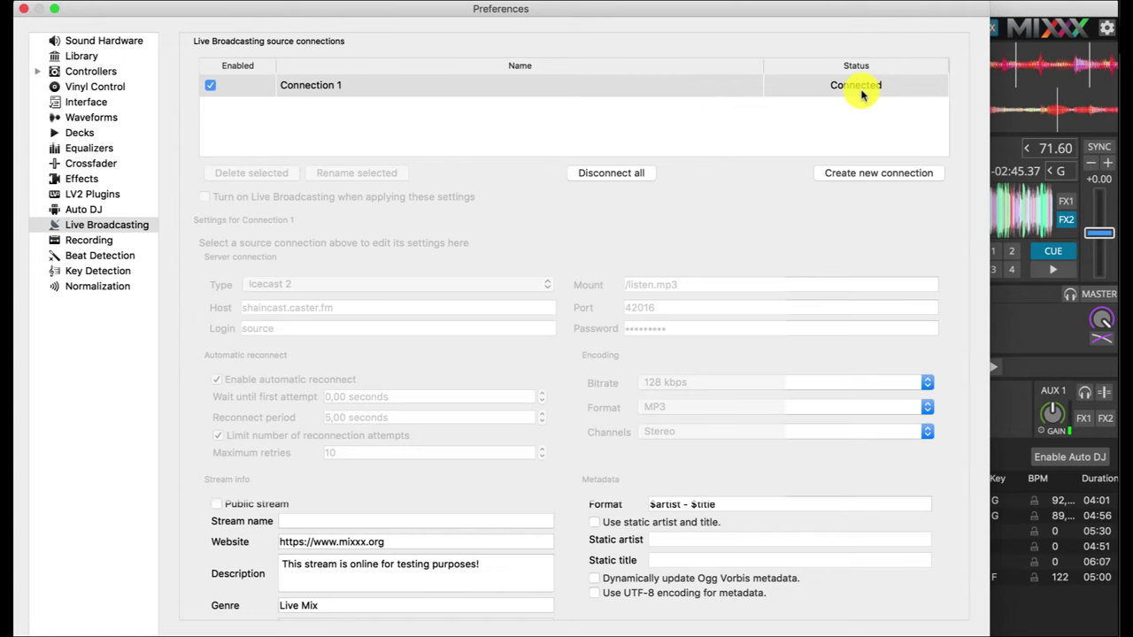
left_click(933, 634)
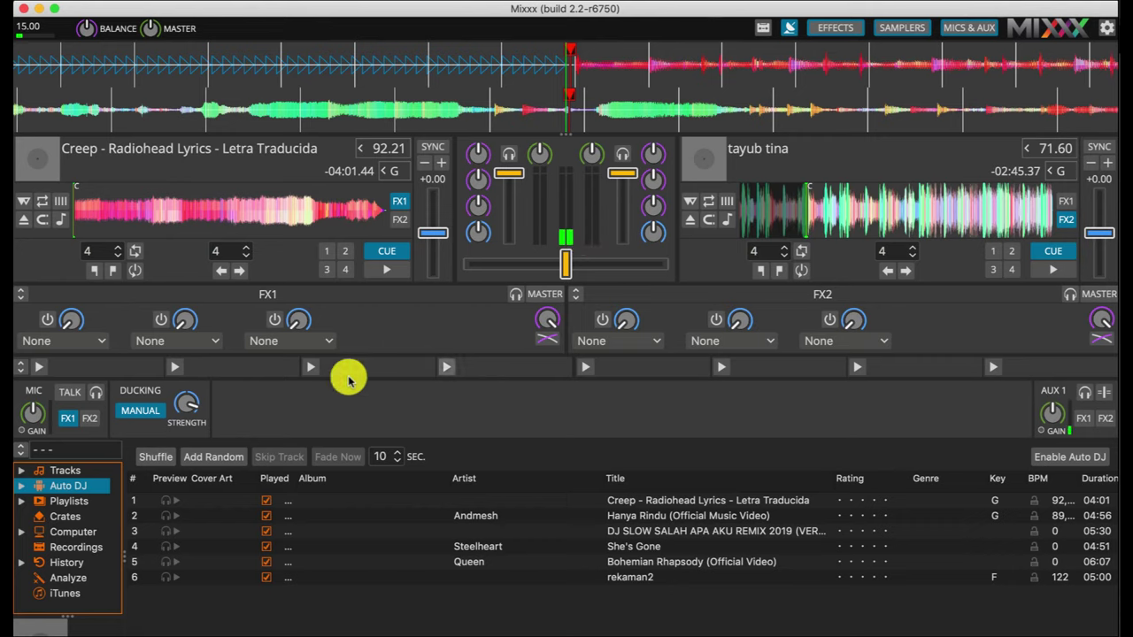
Enable Auto DJ so Creep plays on Deck 1, then lower the system volume
left_click(1053, 461)
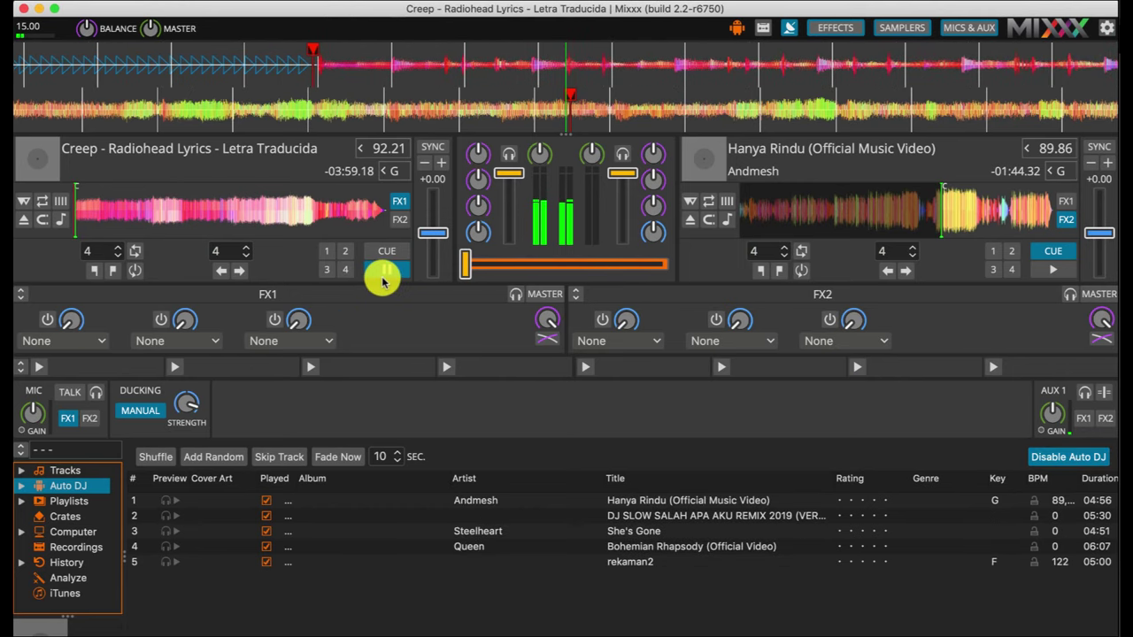
key("XF86AudioLowerVolume")
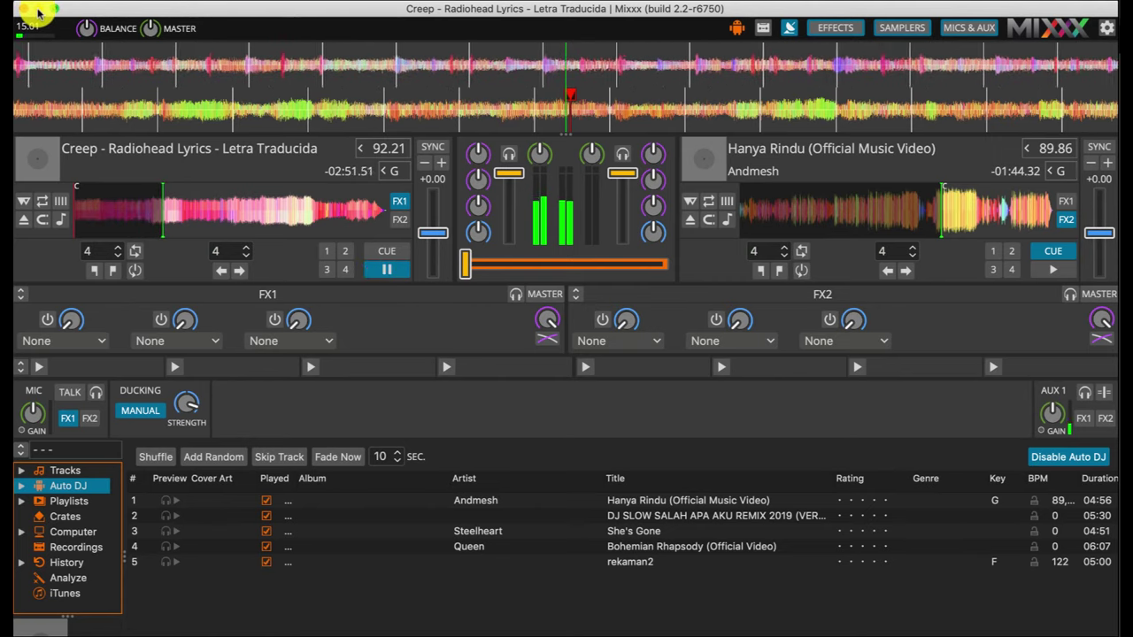
Show the radio's Website details in Caster.fm and select its website address
left_click(38, 11)
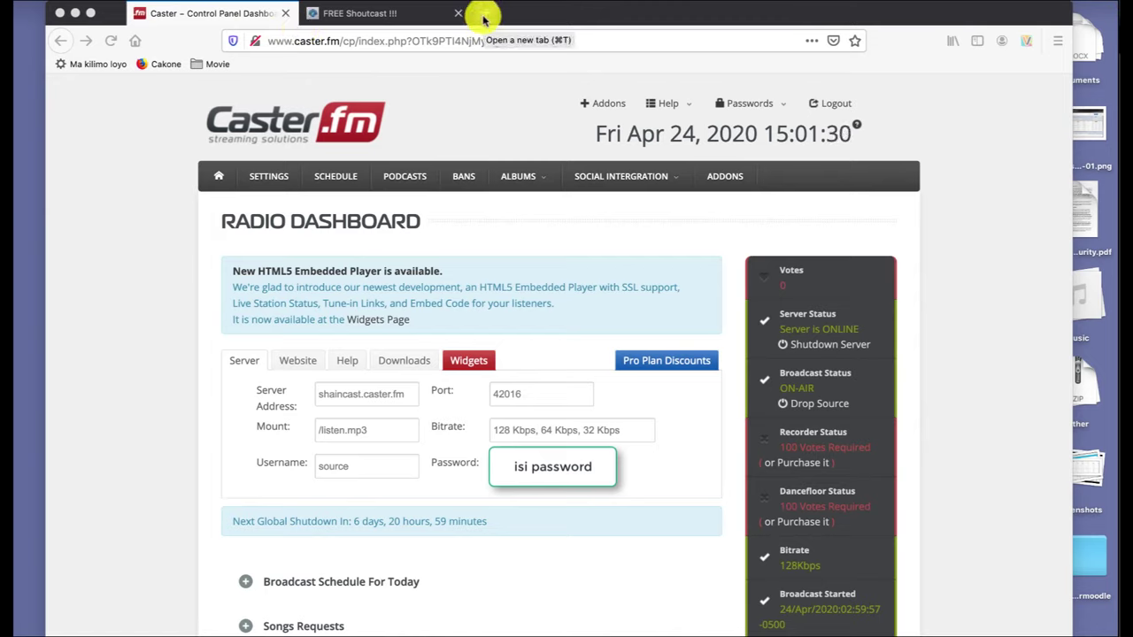
left_click(291, 364)
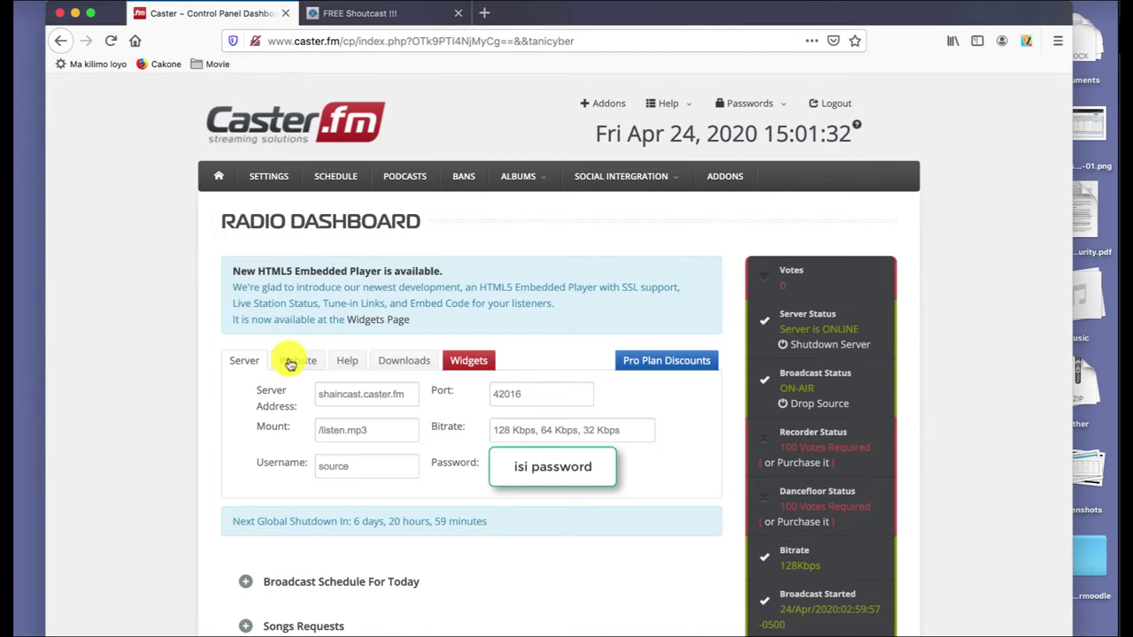
left_click(290, 364)
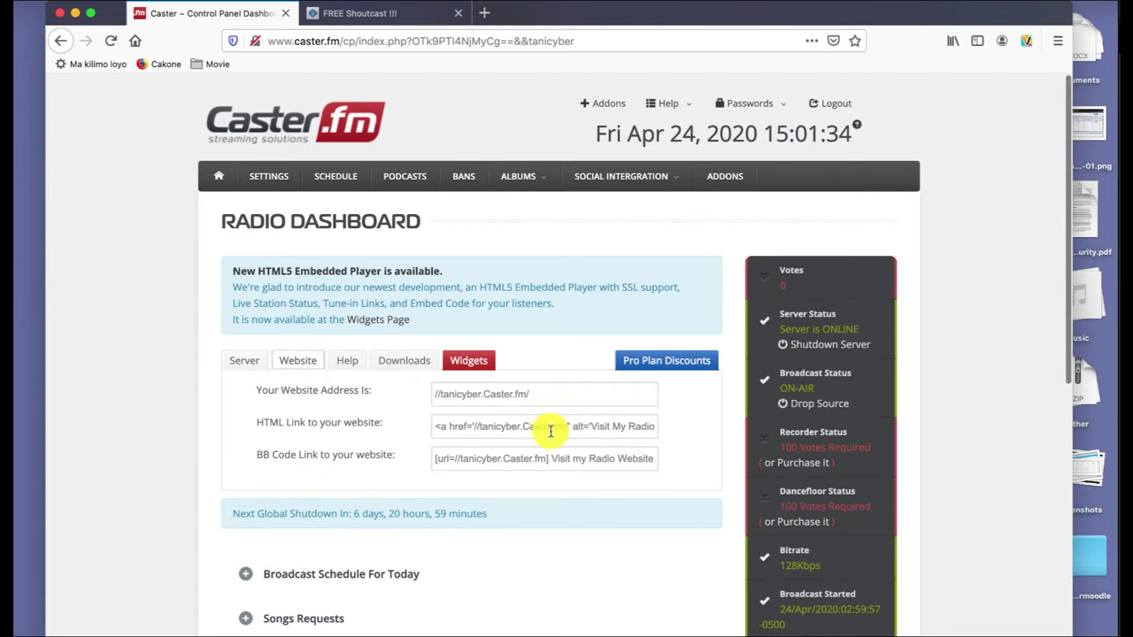
left_click_drag(554, 394, 319, 394)
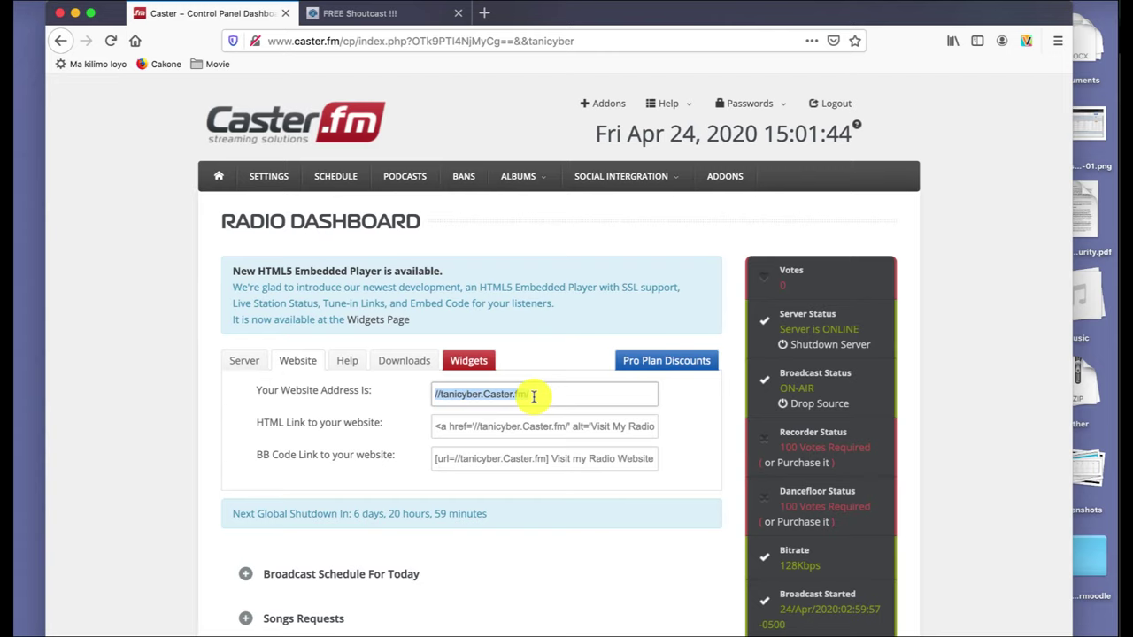
left_click(478, 427)
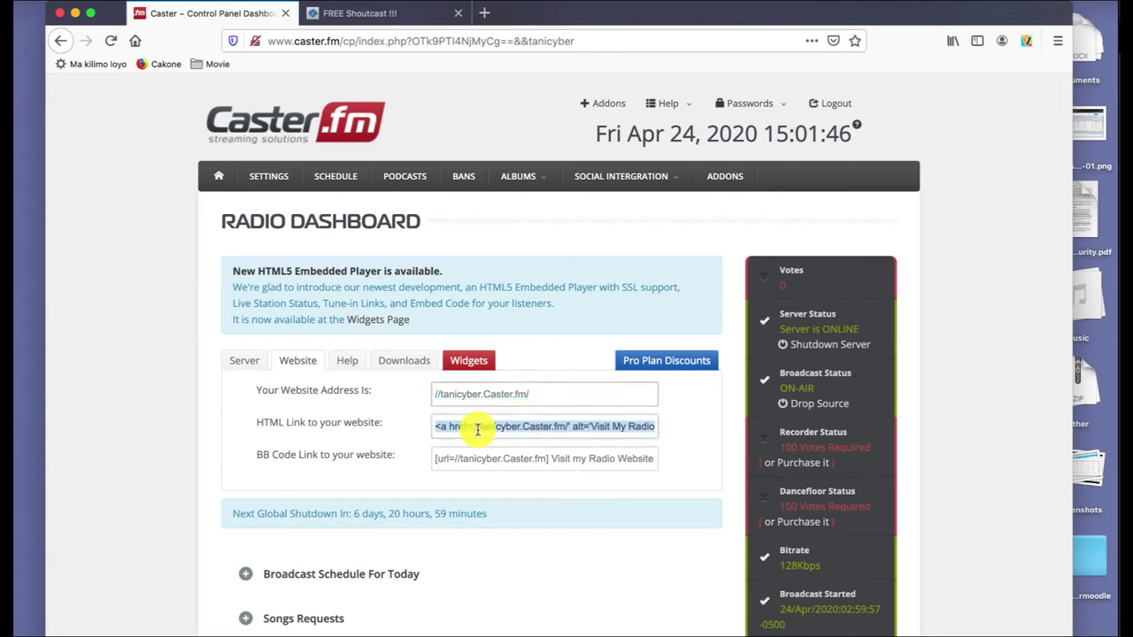
left_click(475, 458)
left_click(493, 426)
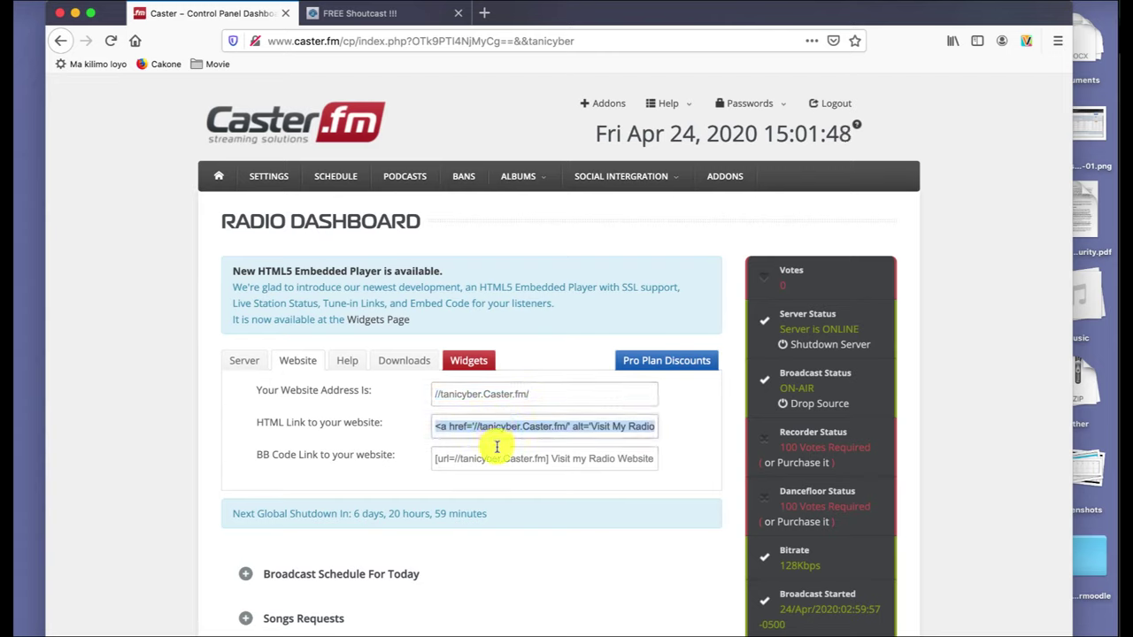
left_click(494, 458)
left_click(518, 425)
left_click(531, 394)
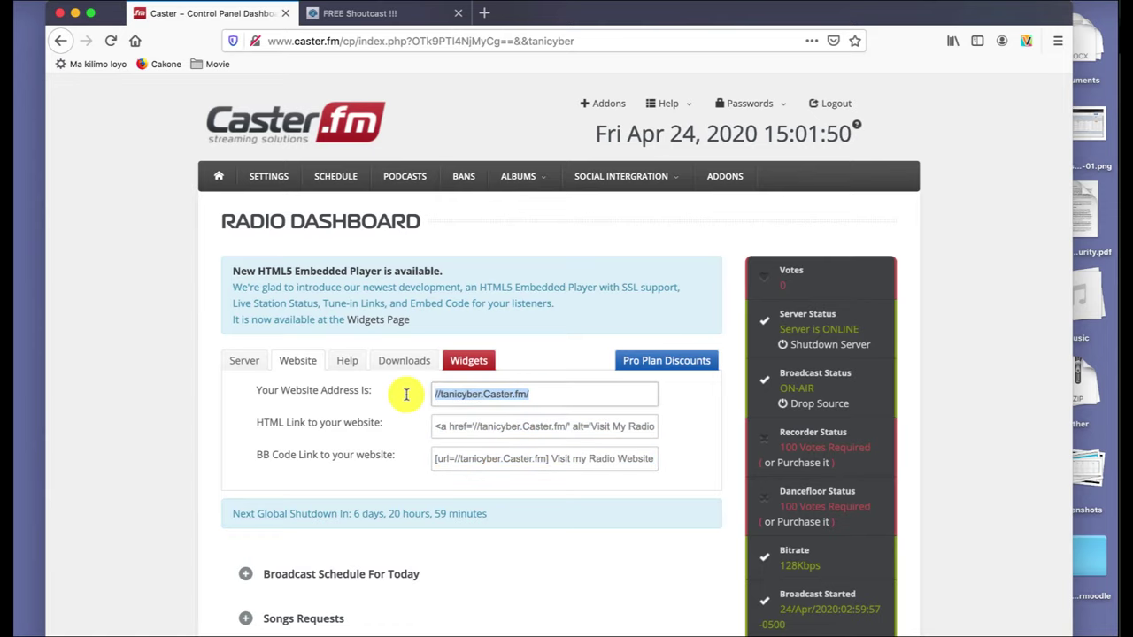
Copy the website address into a new browser tab, strip the leading slashes, and load it
right_click(496, 398)
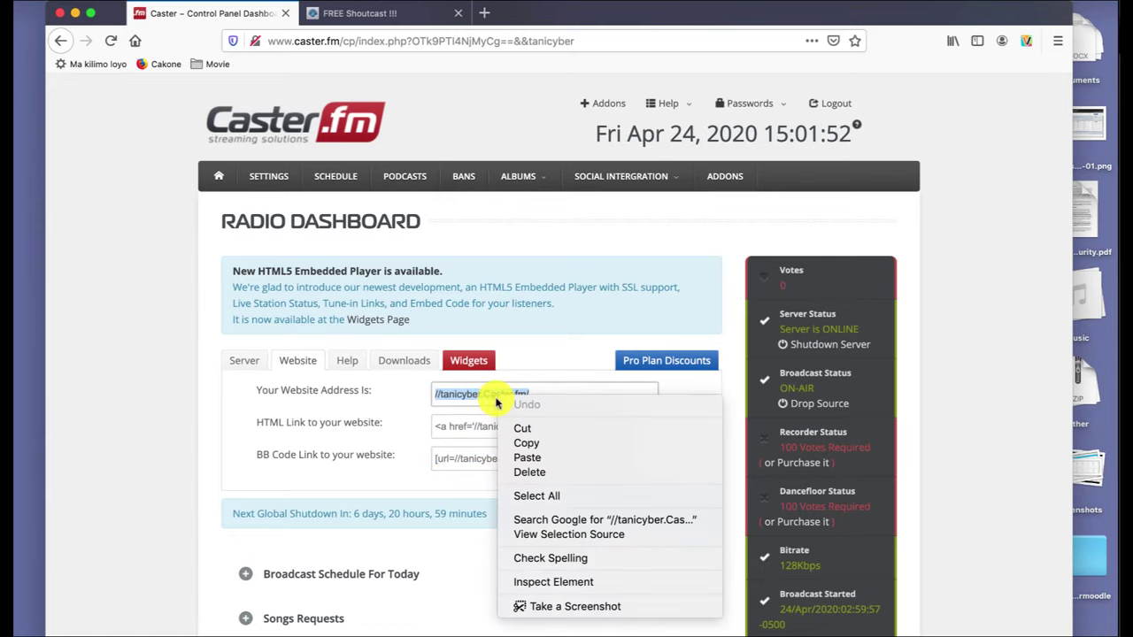
left_click(525, 444)
left_click(484, 14)
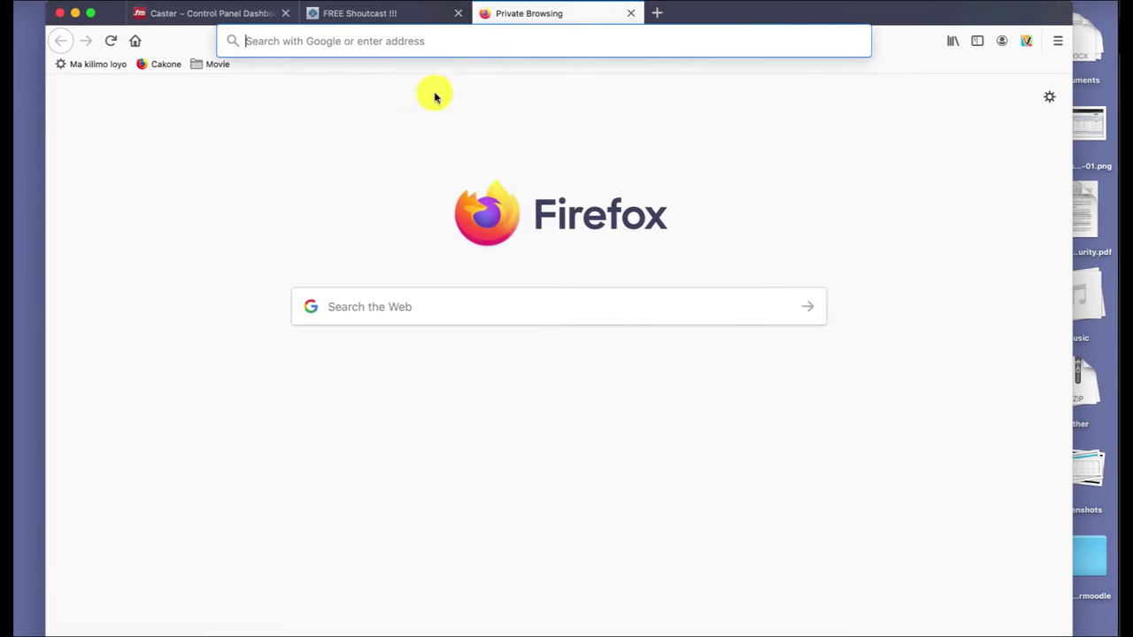
key("super+v")
key("BackSpace")
key("BackSpace")
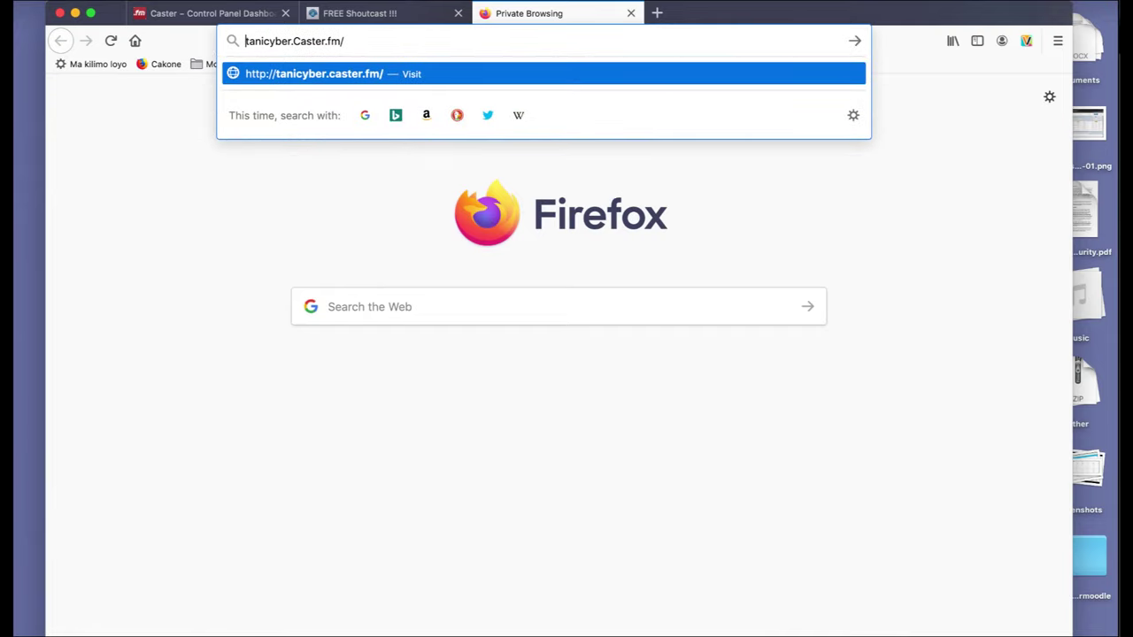
key("Return")
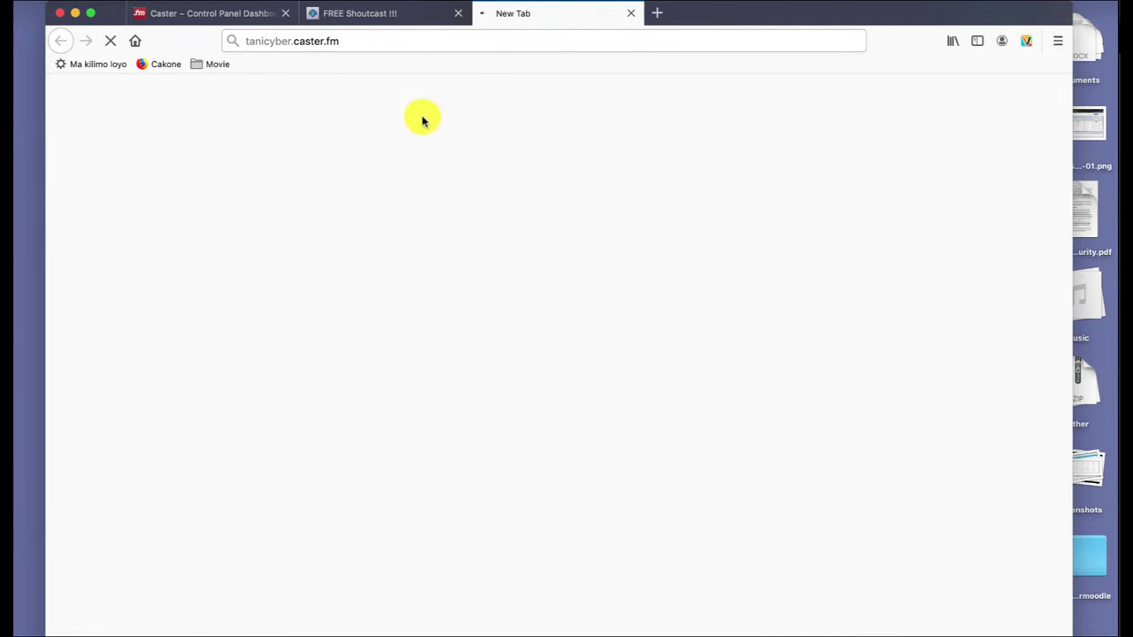